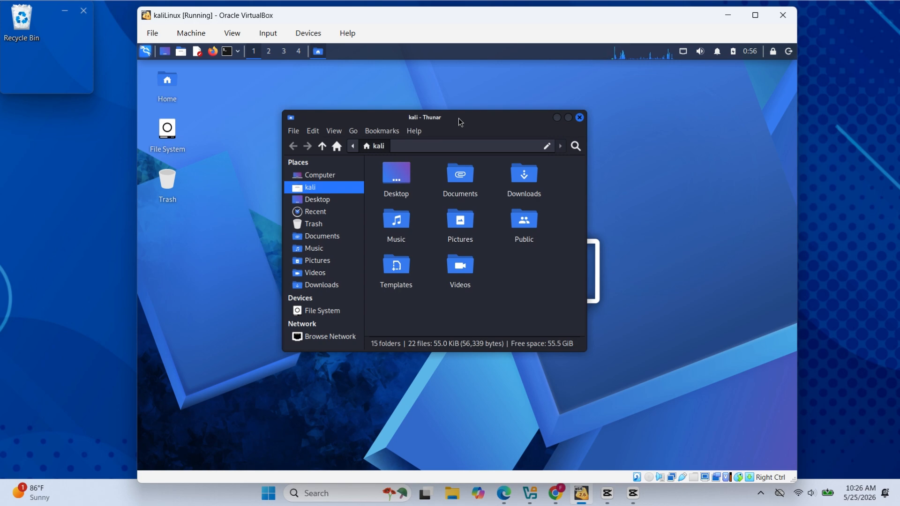
Close the home folder window and look through the Credential Access tools in the Kali applications menu
left_click(579, 118)
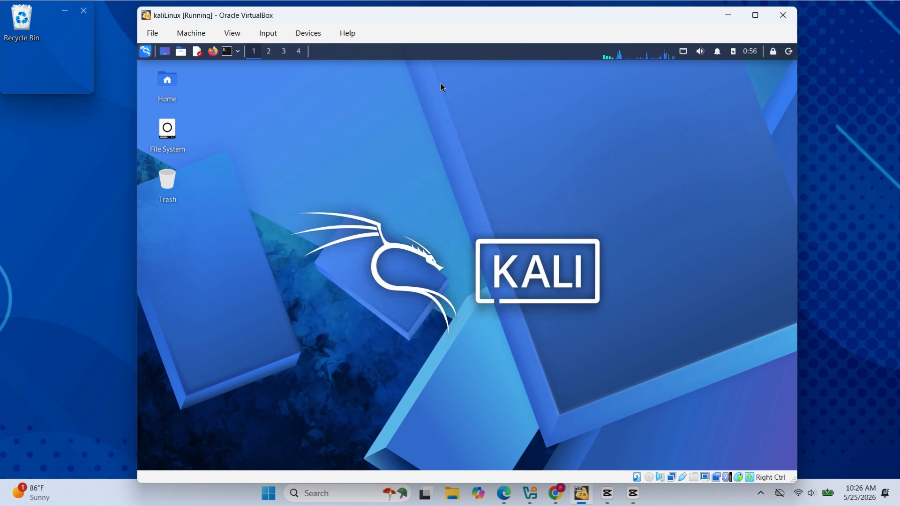
left_click(145, 51)
mouse_move(248, 253)
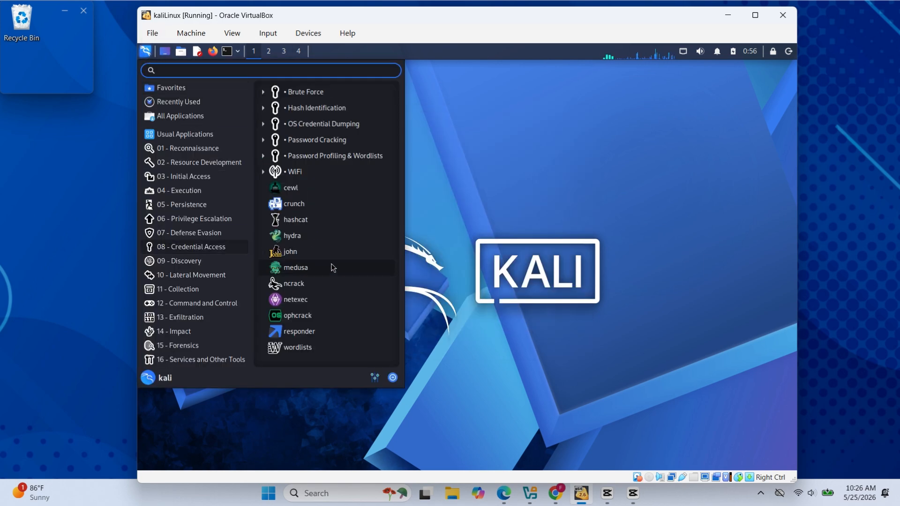
left_click(451, 251)
Browse the File System, Trash, Videos and Music locations in the Kali file manager and close its window
double_click(164, 134)
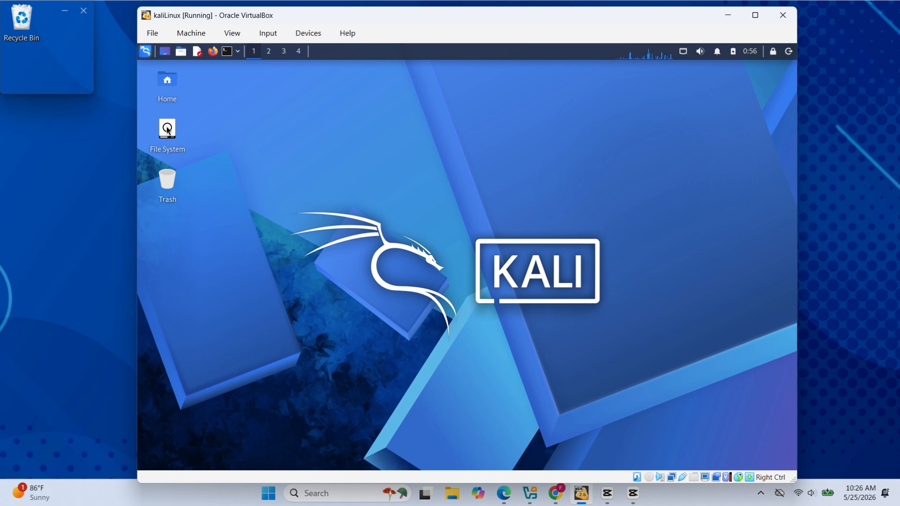
left_click_drag(326, 71, 539, 135)
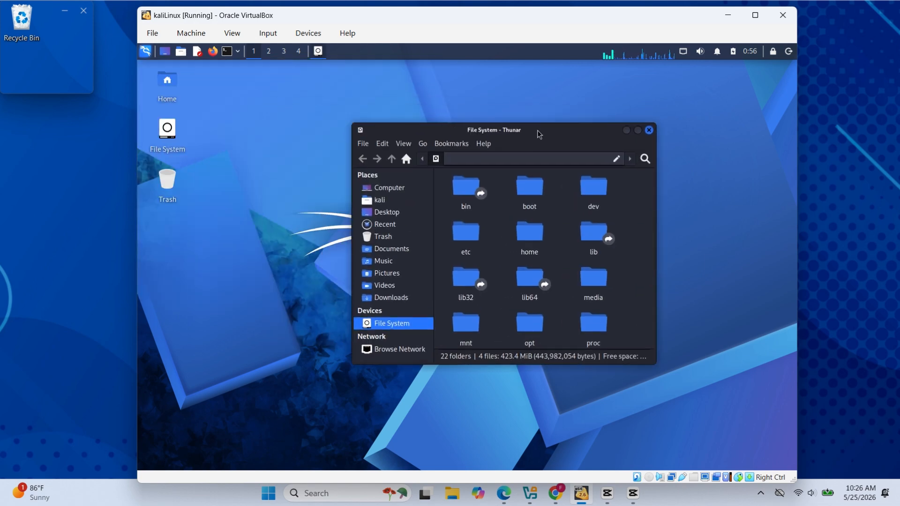
left_click(384, 238)
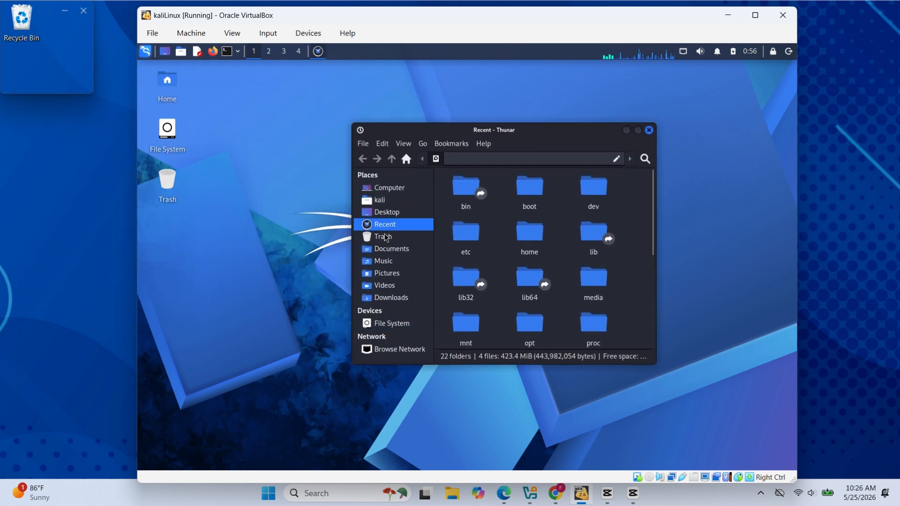
left_click(384, 285)
left_click(383, 261)
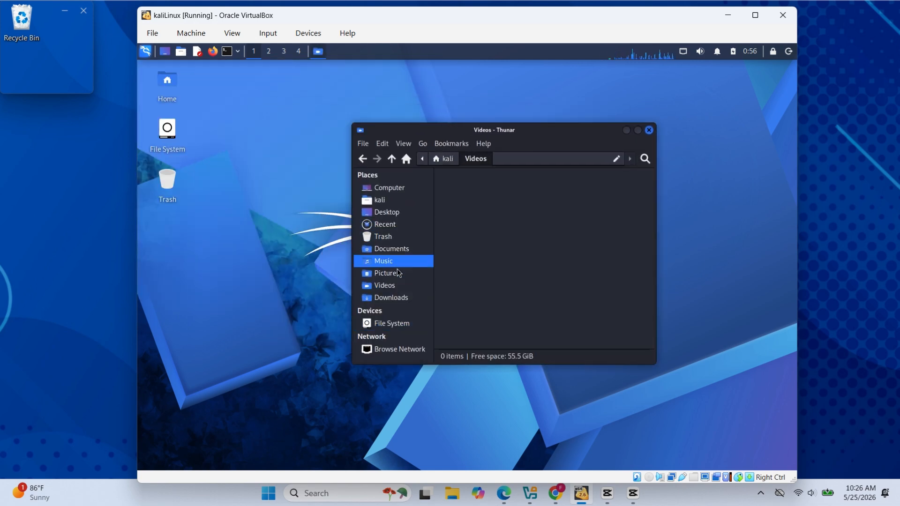
left_click(649, 130)
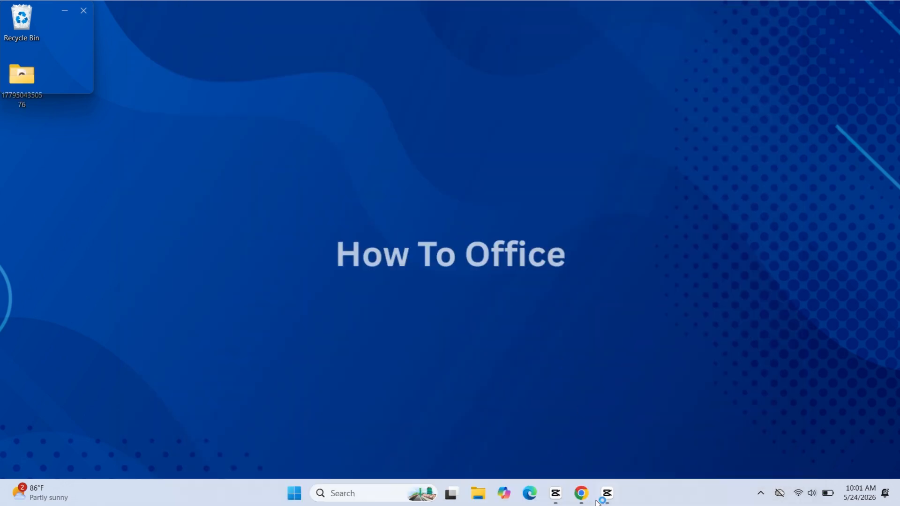
Switch to a maximized Chrome window and search Google for "virtualbox"
left_click(581, 492)
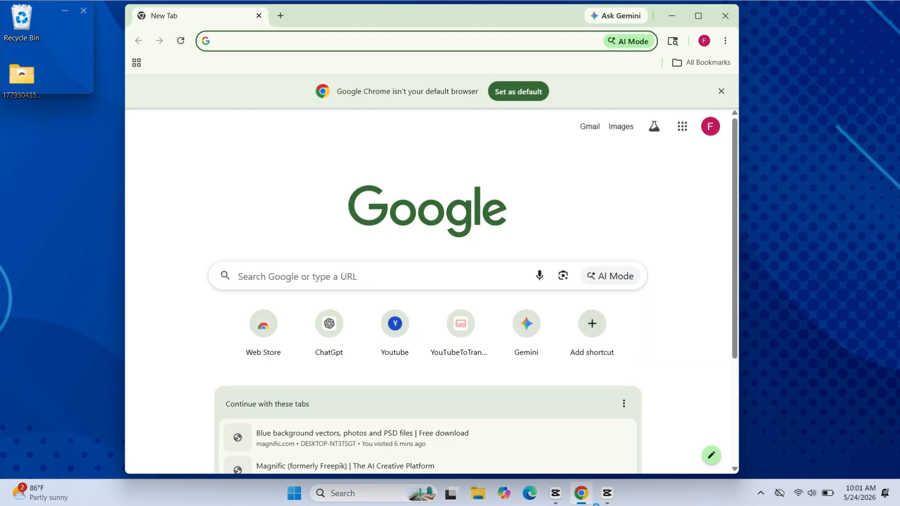
left_click(698, 15)
left_click(416, 267)
type("virtualbox")
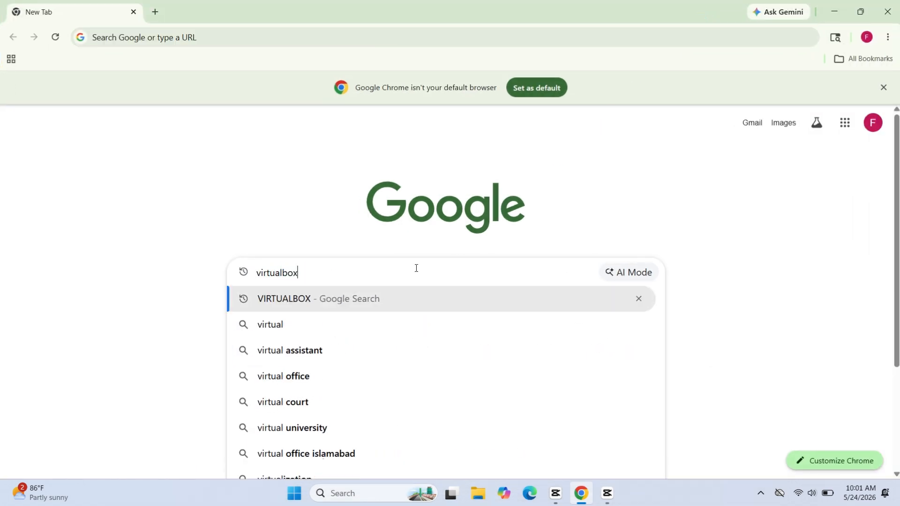
key("Return")
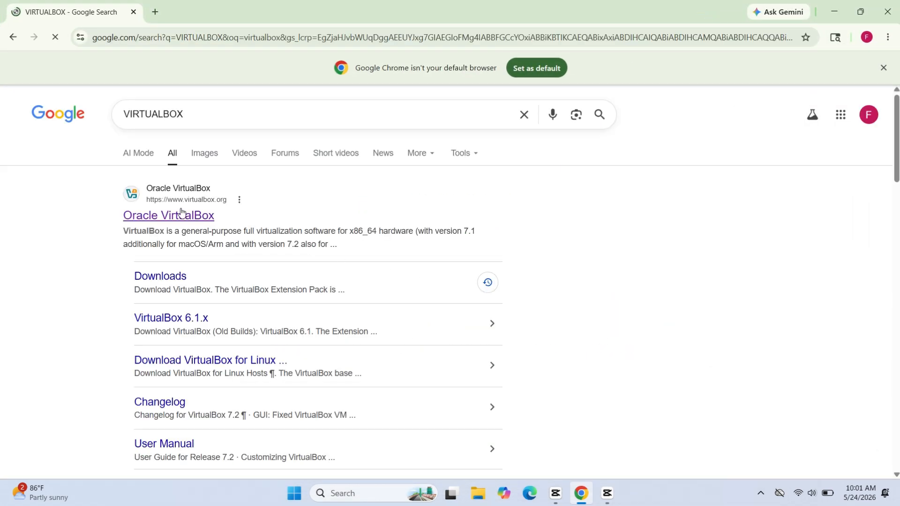
Download the VirtualBox 7.2.8 platform package for Windows hosts from the official Oracle VirtualBox site and check its download progress
left_click(150, 221)
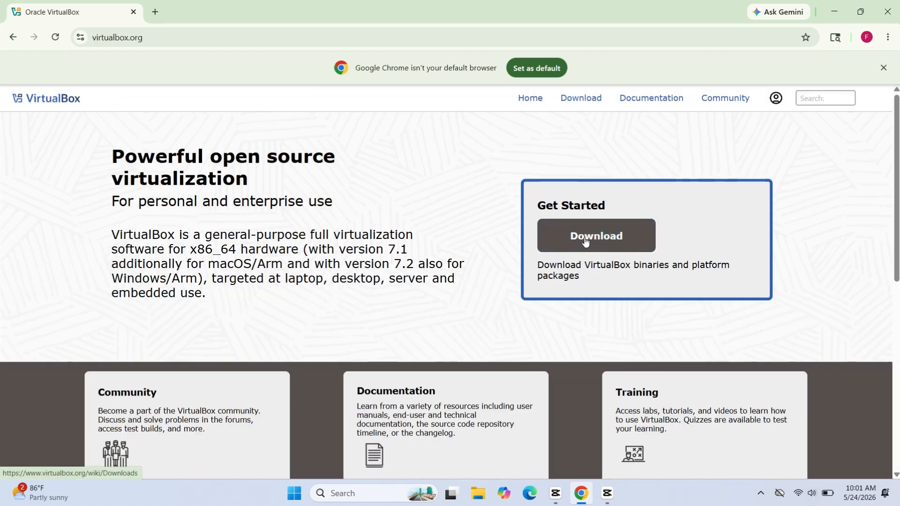
left_click(586, 238)
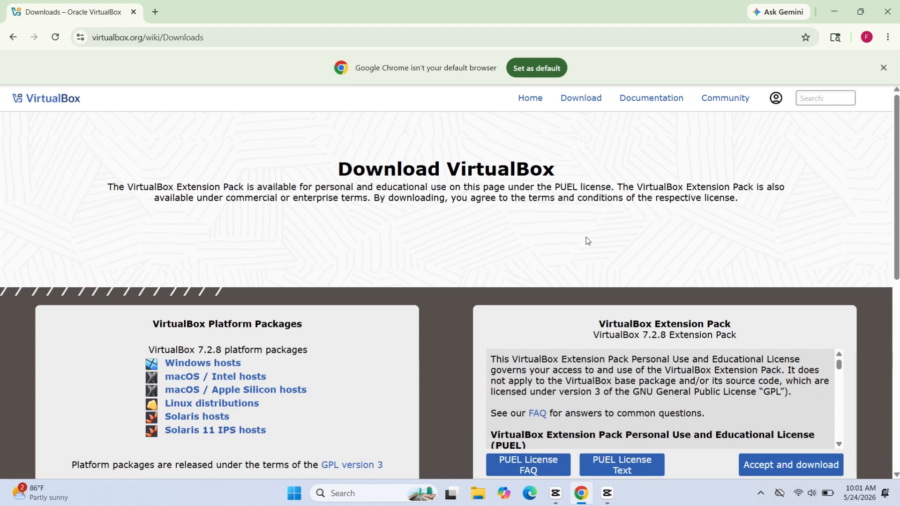
left_click(207, 366)
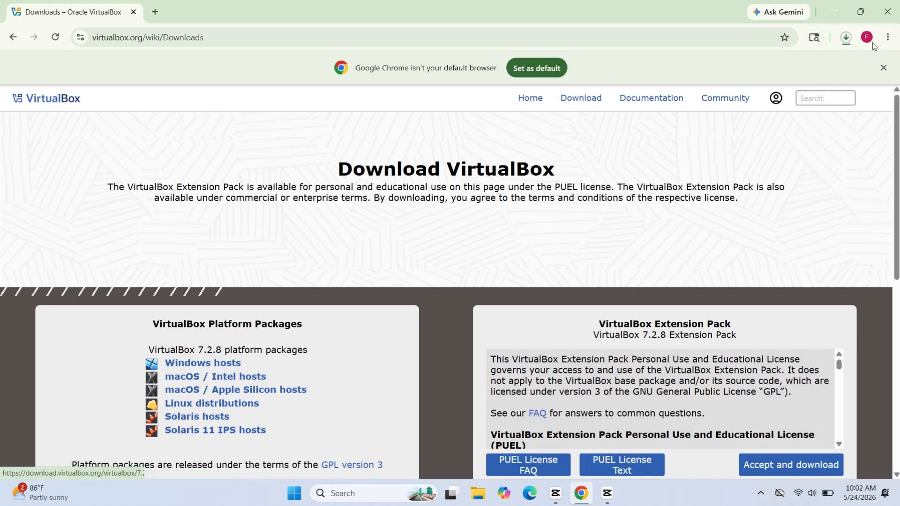
left_click(842, 39)
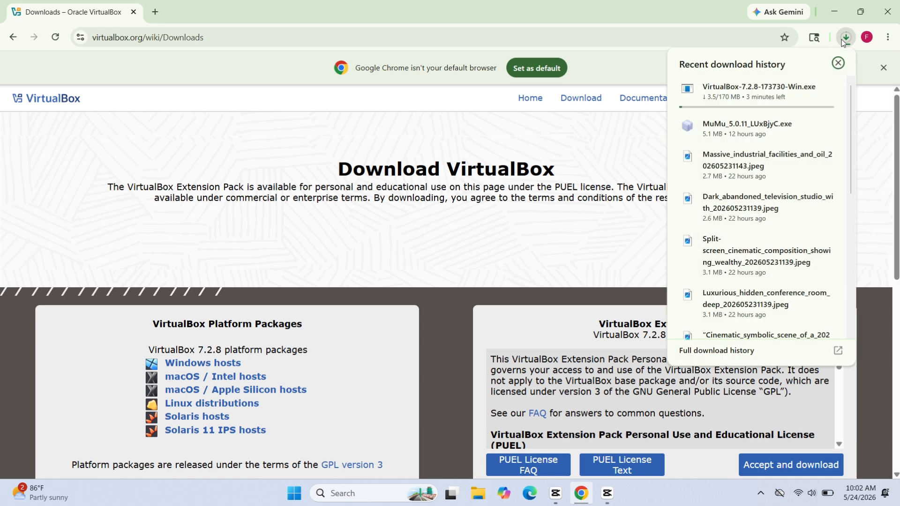
left_click(841, 39)
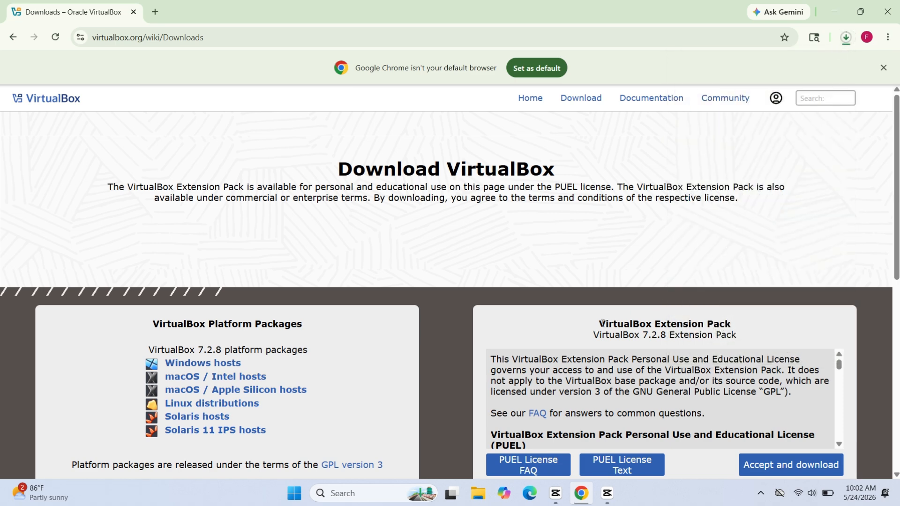
Accept the license and download the VirtualBox 7.2.8 Extension Pack, checking it in the recent downloads
left_click_drag(601, 324, 733, 324)
left_click(733, 324)
left_click(790, 466)
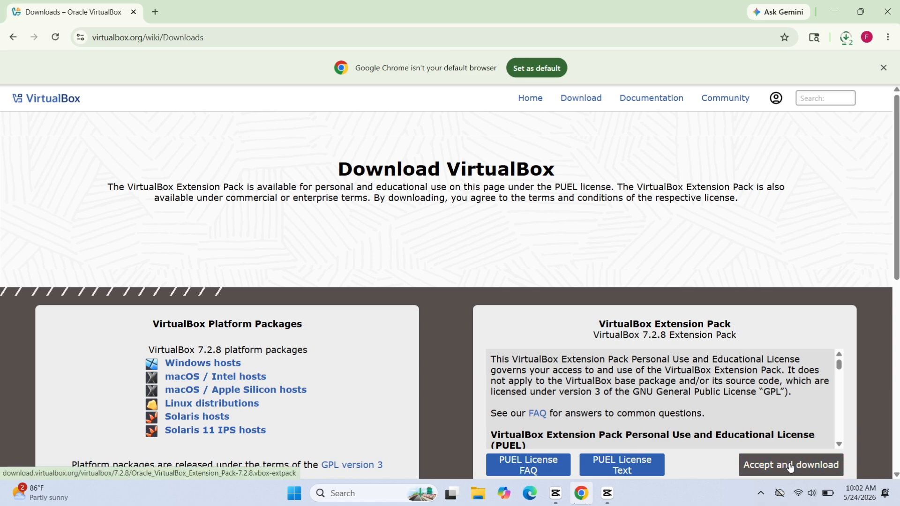
left_click(838, 42)
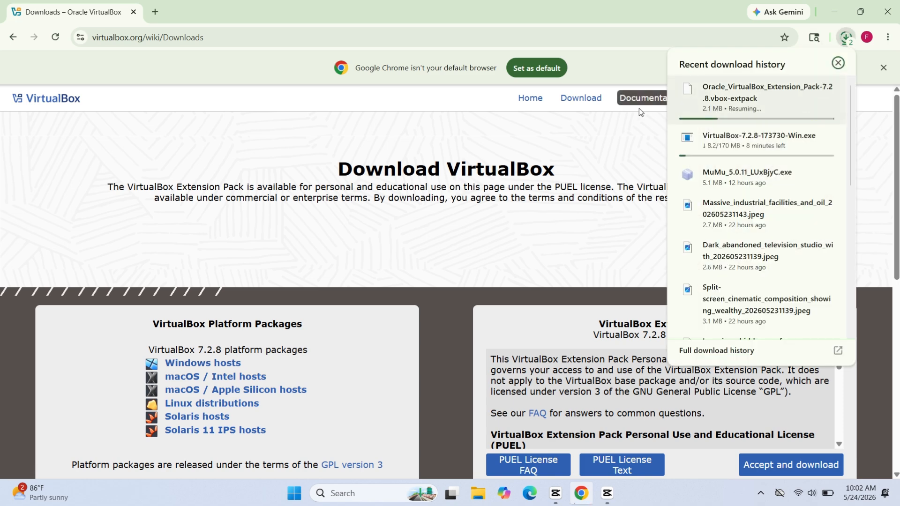
left_click(614, 129)
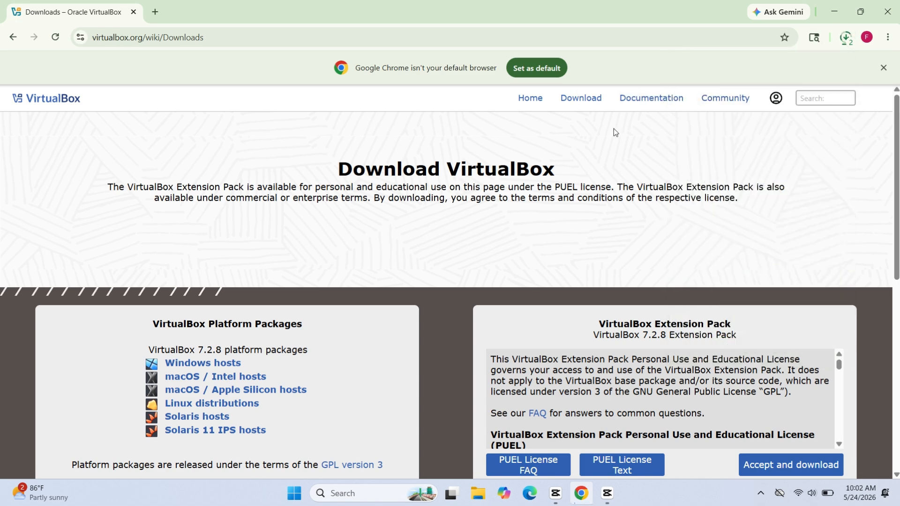
Search for "kali linux" in a new browser tab and open the official kali.org site
left_click(156, 14)
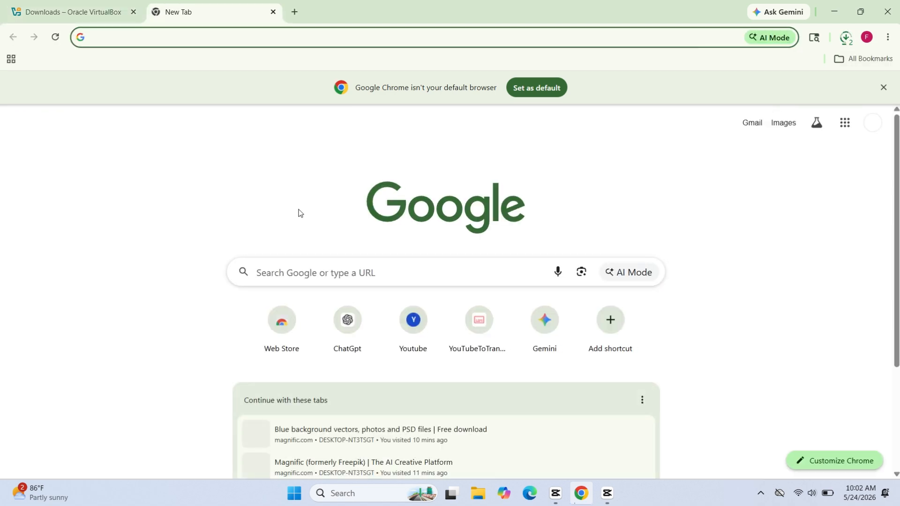
left_click(319, 270)
type("kali linux")
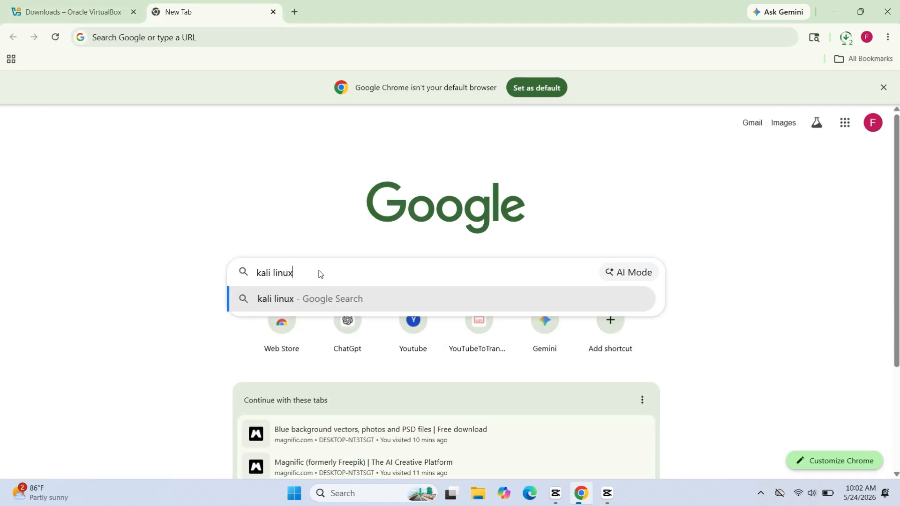
key("Return")
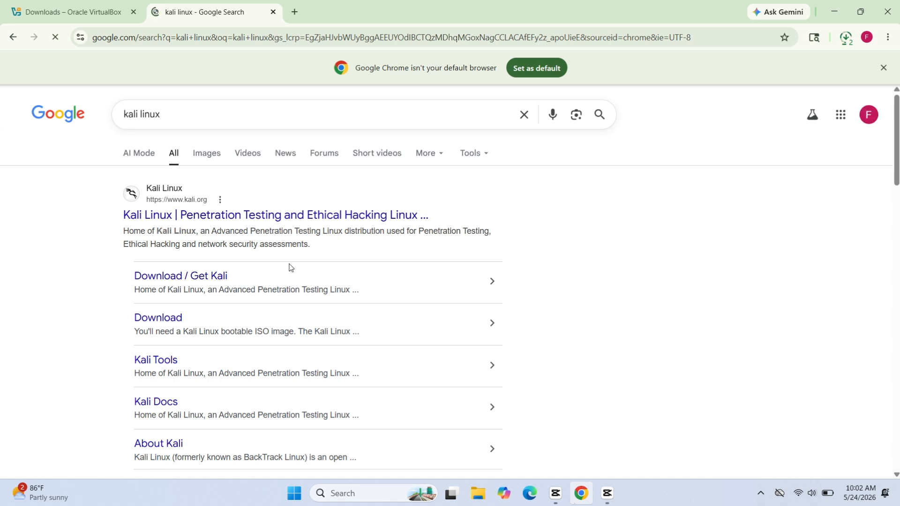
left_click(169, 216)
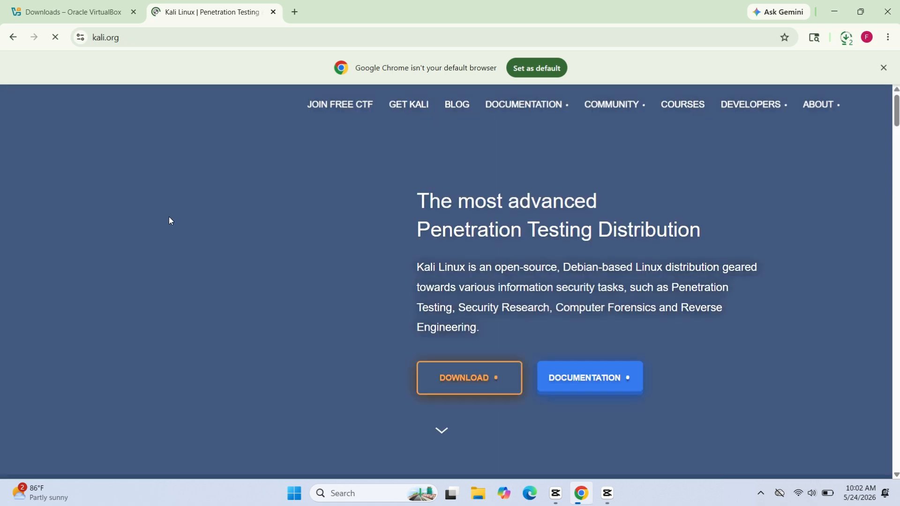
Download the recommended x86_64 Kali Linux 2026.1 Installer image from the Installer Images section and check the downloads
scroll(170, 220, "down", 1)
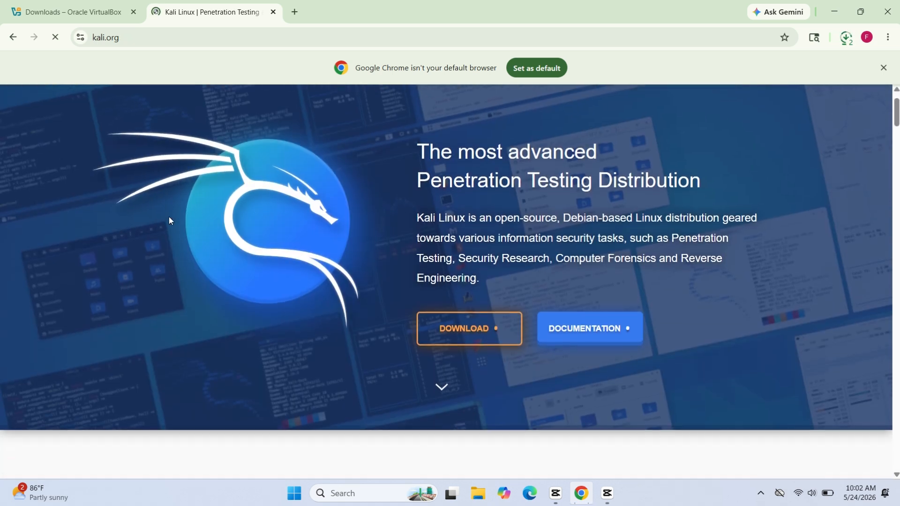
left_click(452, 319)
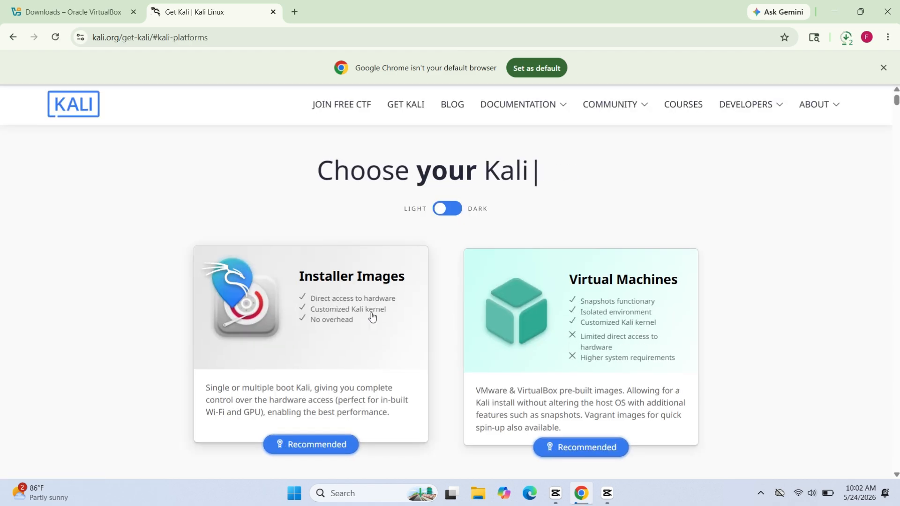
scroll(321, 420, "down", 1)
left_click(321, 420)
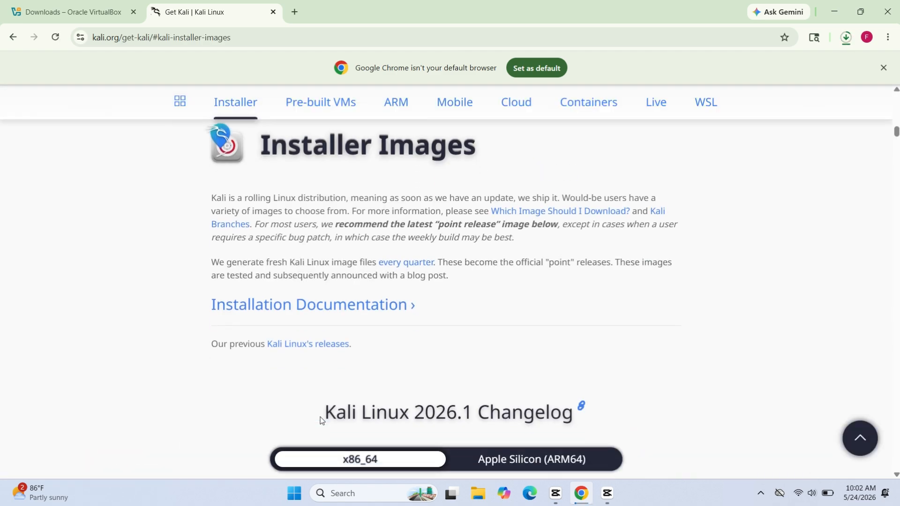
scroll(321, 418, "down", 5)
left_click(388, 389)
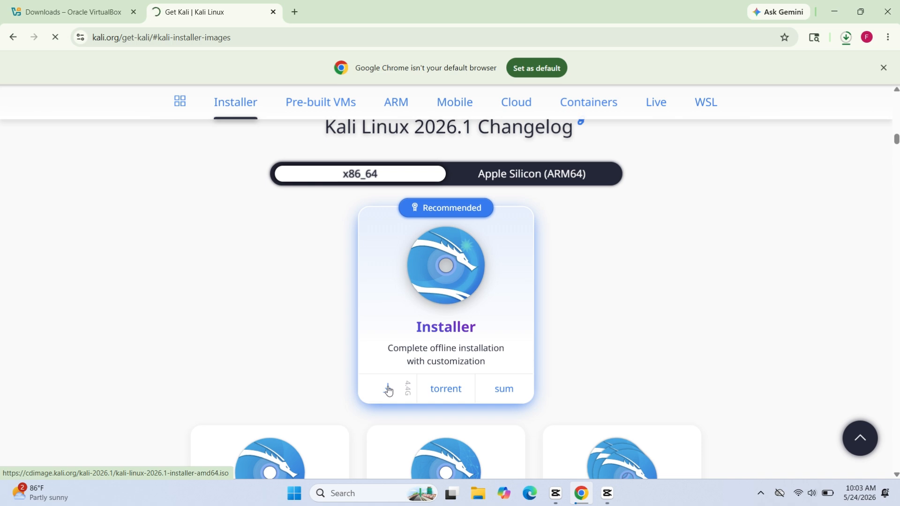
left_click(847, 37)
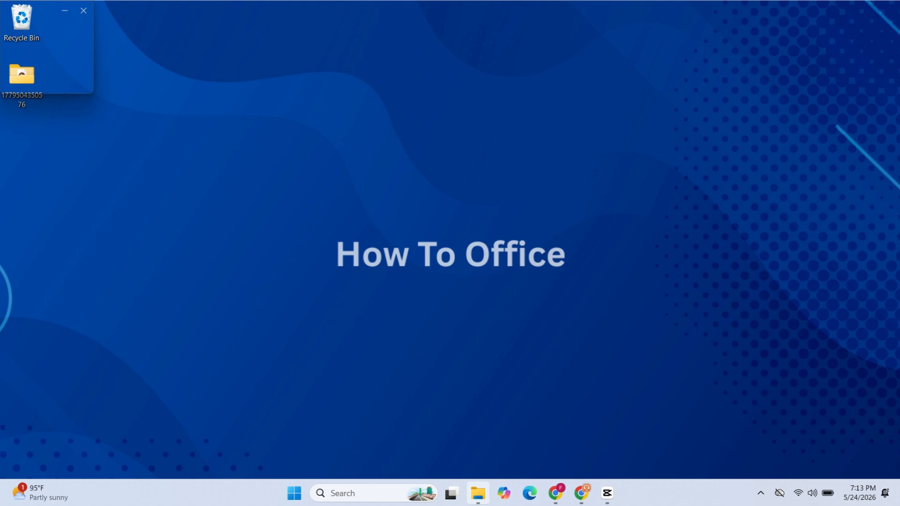
Switch to File Explorer, launch the VirtualBox-7.2.8-173730-Win installer from the Downloads folder and minimize the folder window
left_click(477, 493)
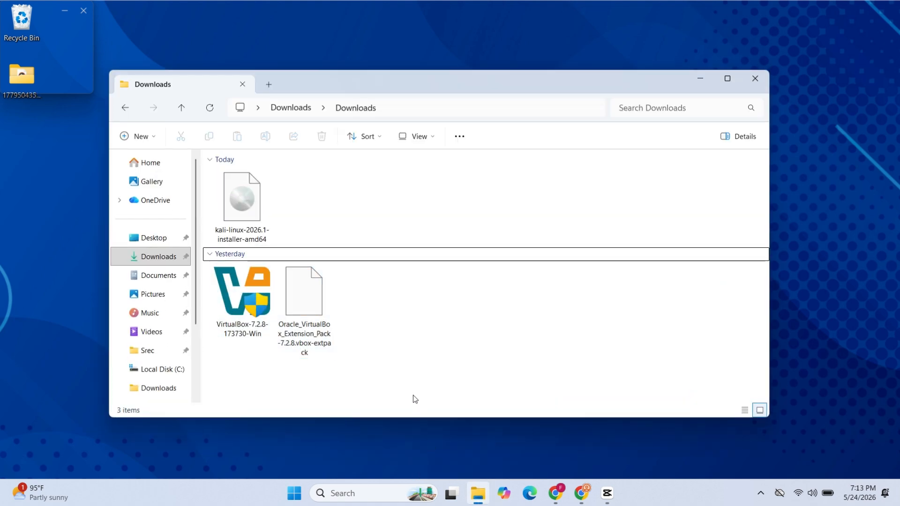
left_click(239, 301)
right_click(239, 302)
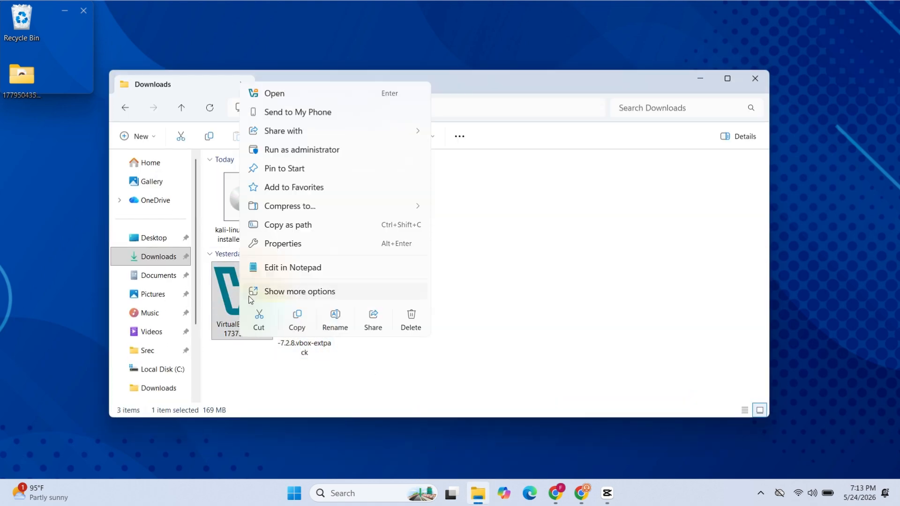
left_click(316, 94)
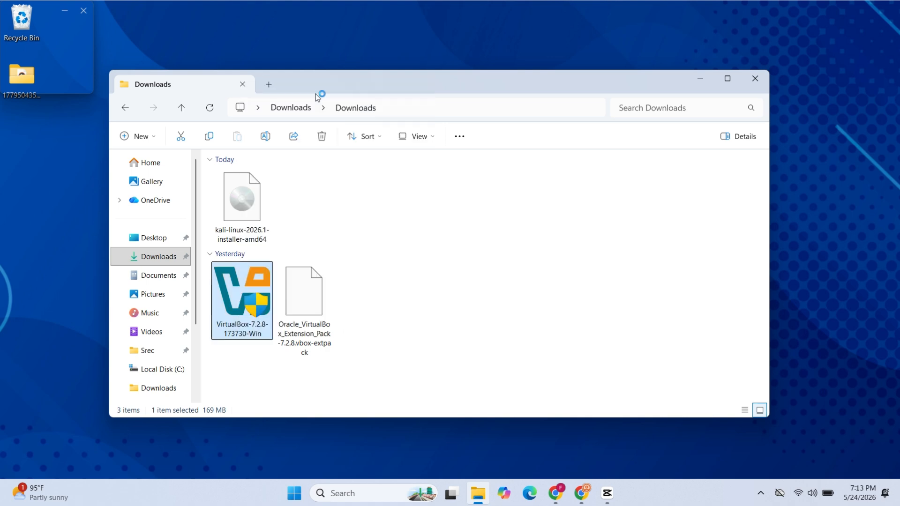
left_click(703, 75)
left_click(703, 75)
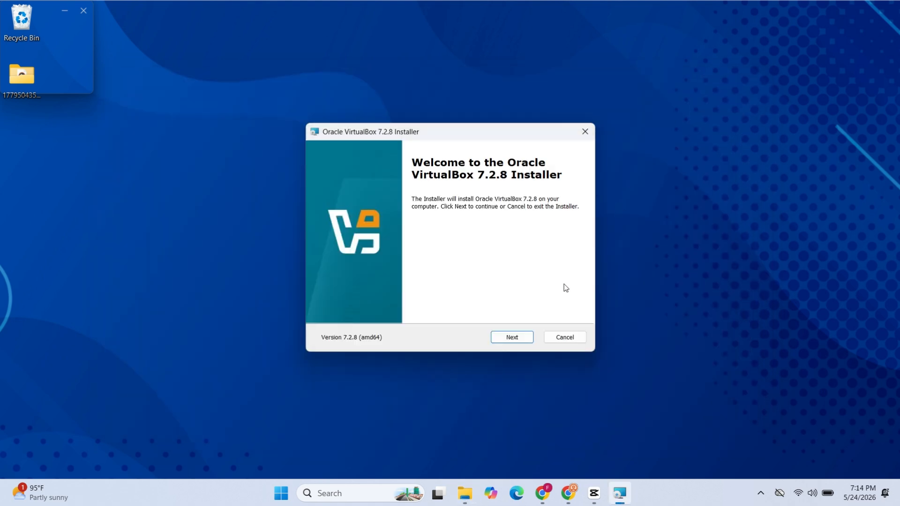
Install Oracle VirtualBox 7.2.8, accepting the license terms and keeping the default features, installation location and startup options
left_click(522, 339)
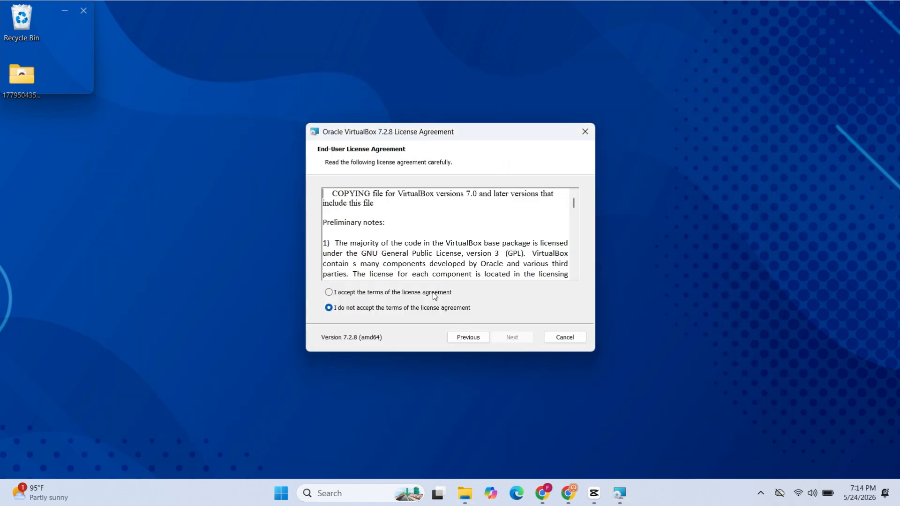
left_click(431, 291)
left_click(506, 338)
left_click(506, 338)
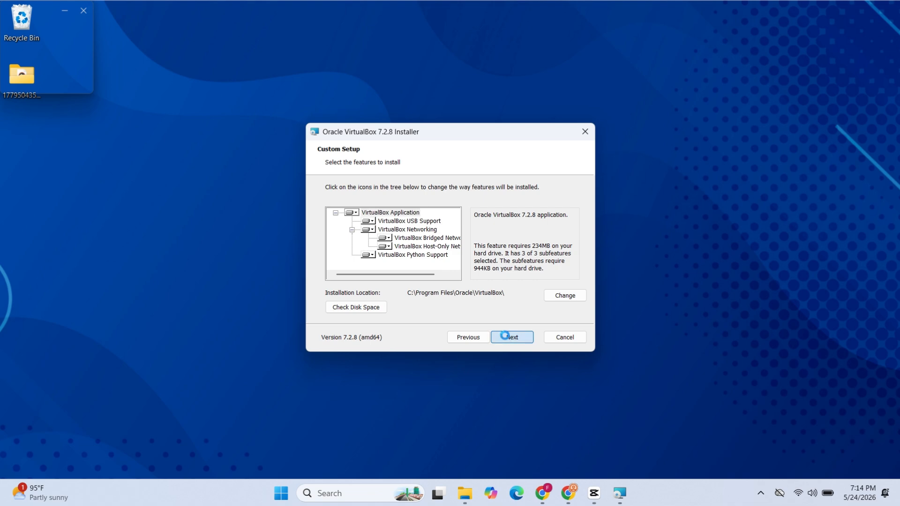
left_click(506, 338)
left_click(506, 339)
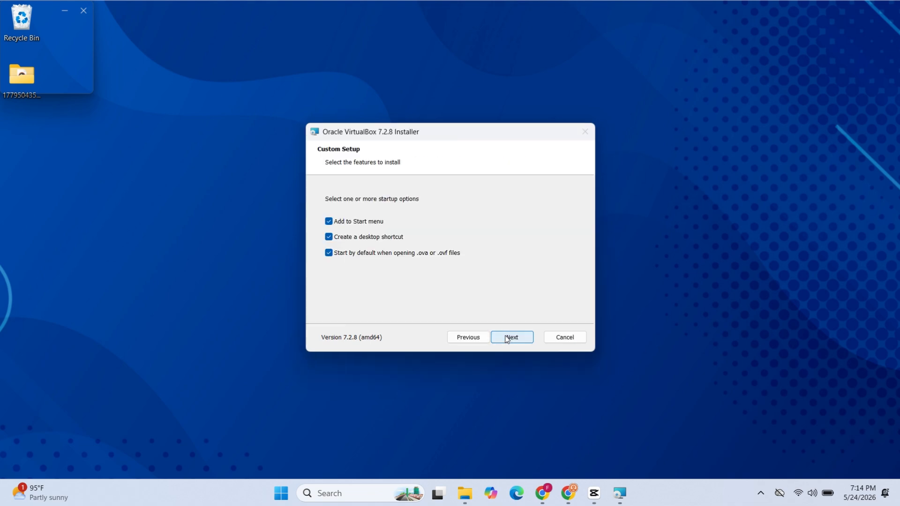
left_click(506, 339)
left_click(506, 338)
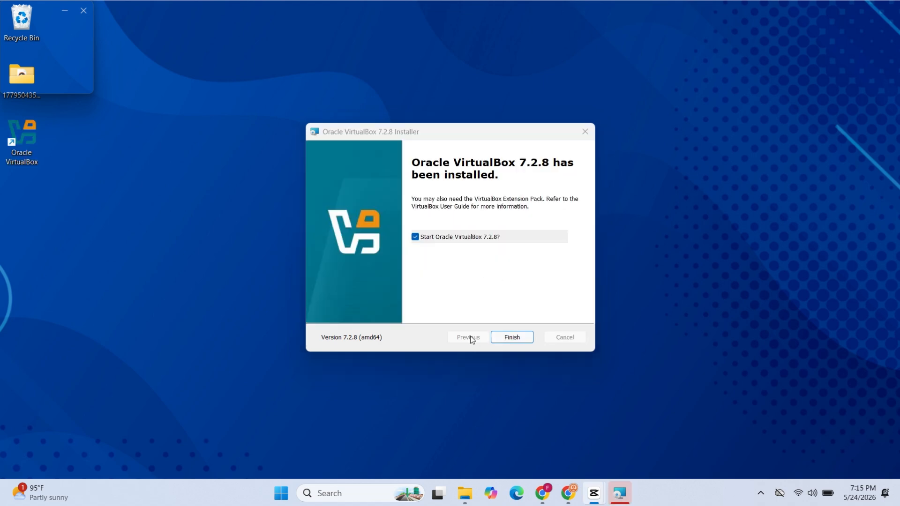
Finish the installer with VirtualBox starting, and install the Oracle_VirtualBox_Extension_Pack-7.2.8 package from Downloads, agreeing to its license
left_click(509, 339)
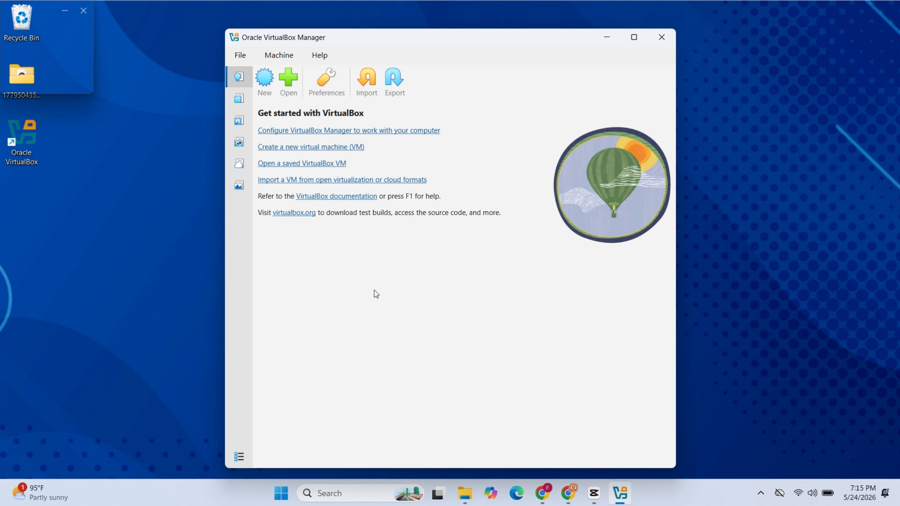
left_click(240, 100)
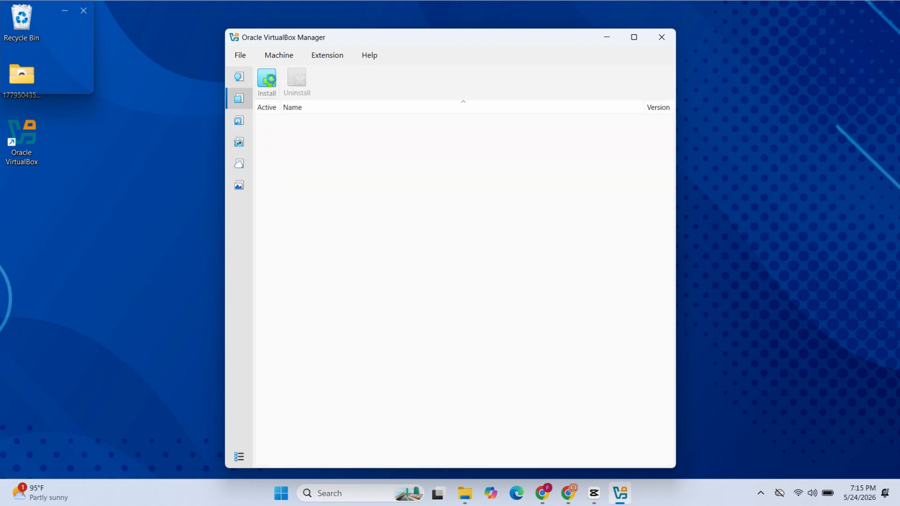
left_click(268, 80)
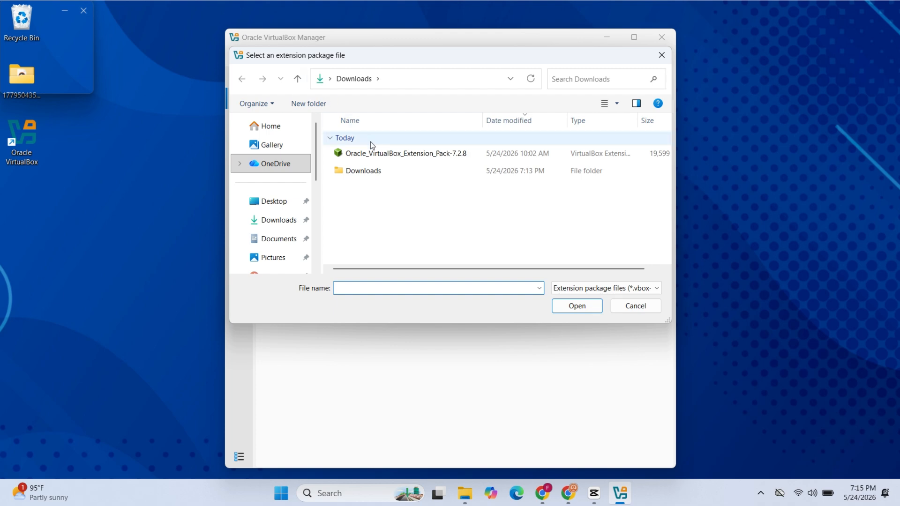
left_click(378, 153)
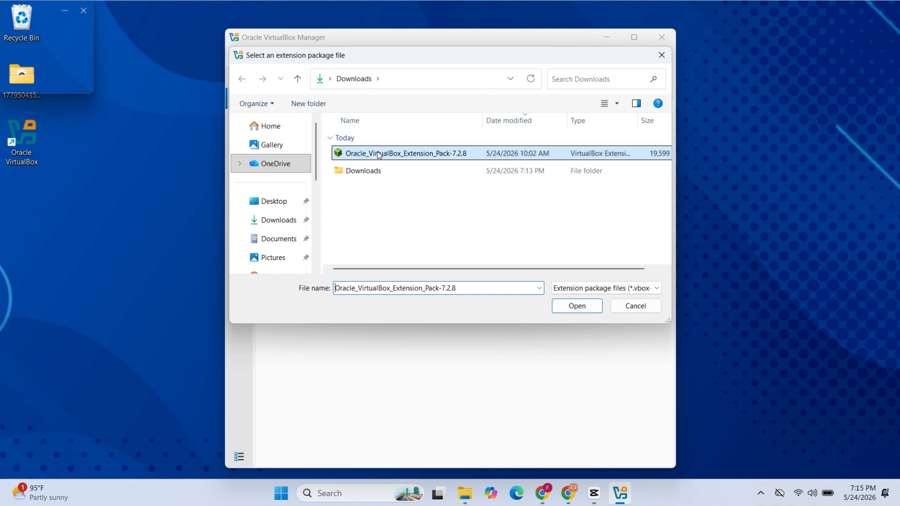
left_click(583, 306)
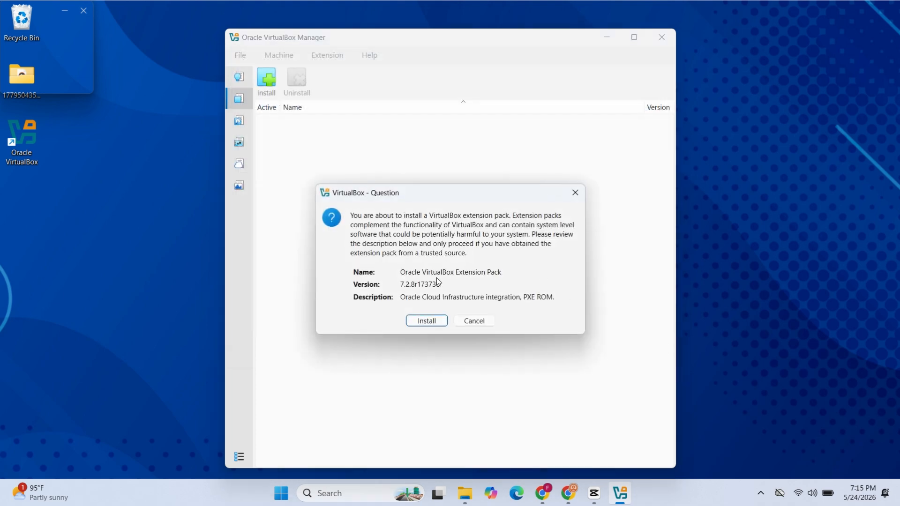
left_click(437, 322)
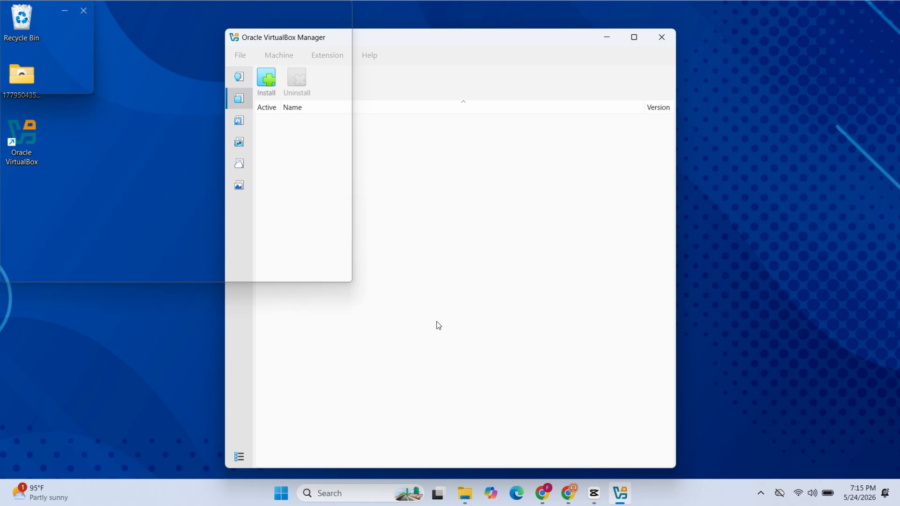
scroll(437, 321, "down", 20)
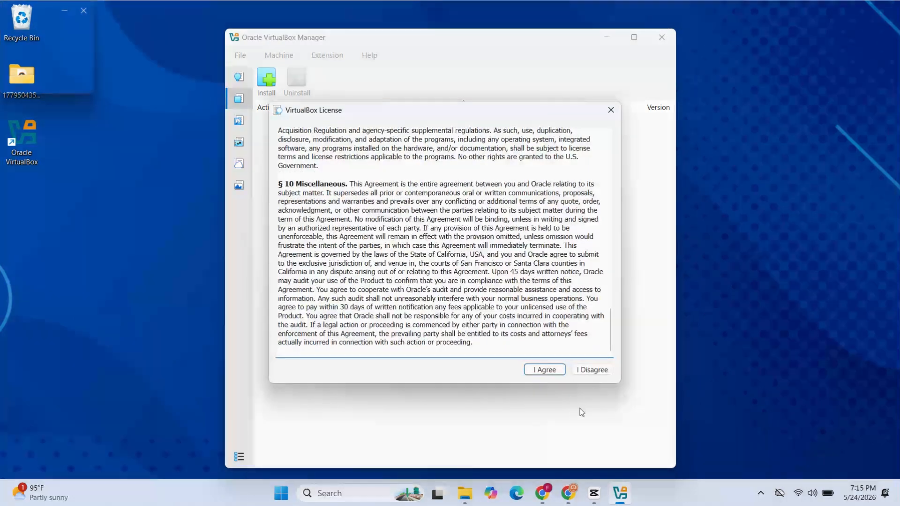
left_click(550, 367)
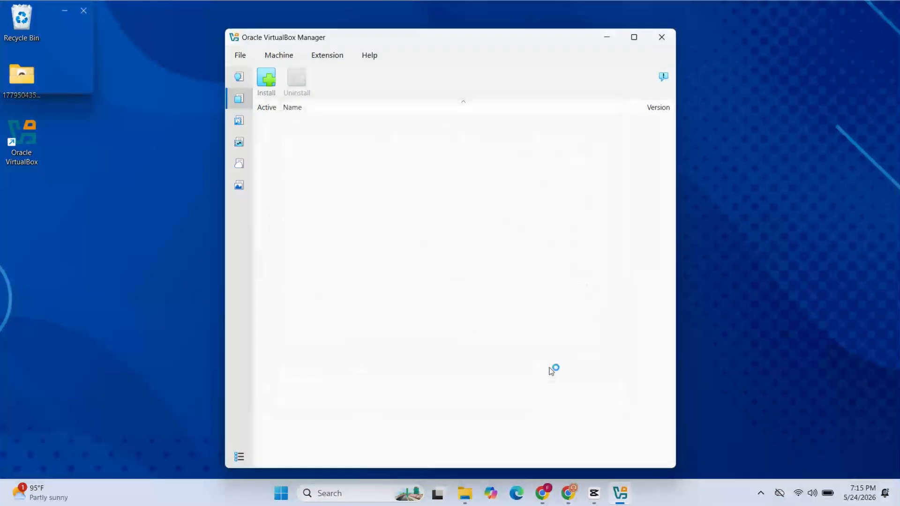
Start a new virtual machine named kaliLinux and check its operating system settings
left_click(239, 79)
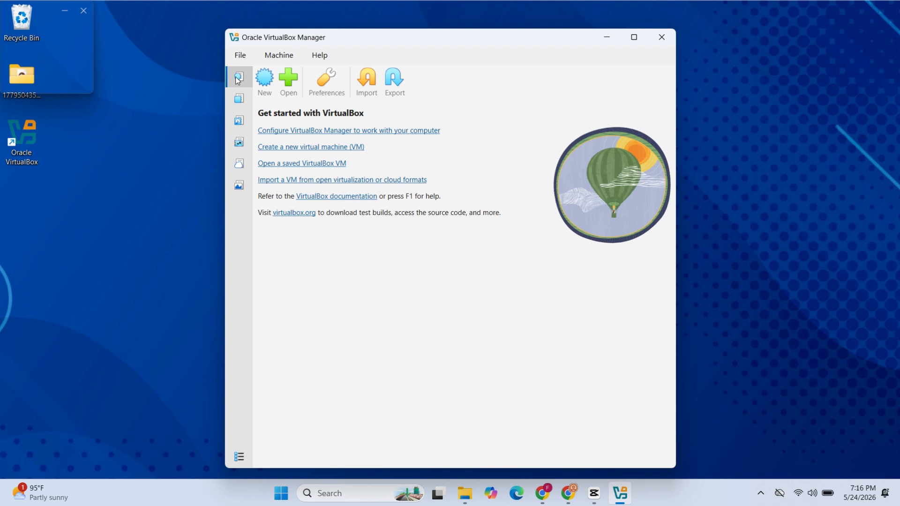
left_click(261, 84)
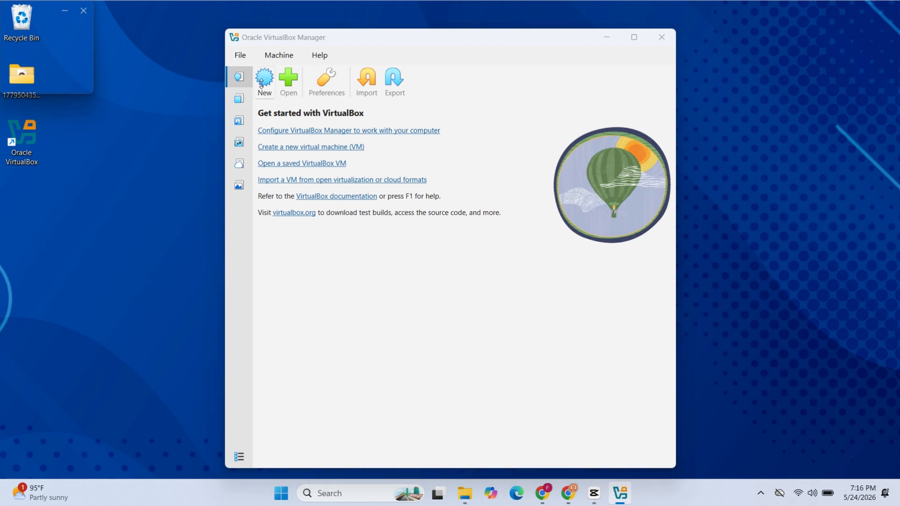
left_click(369, 133)
type("k")
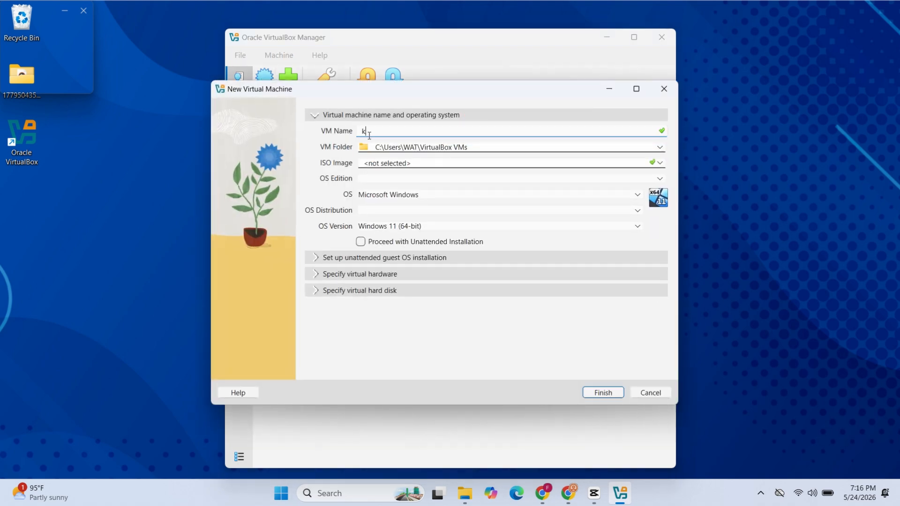
type("aliLinux")
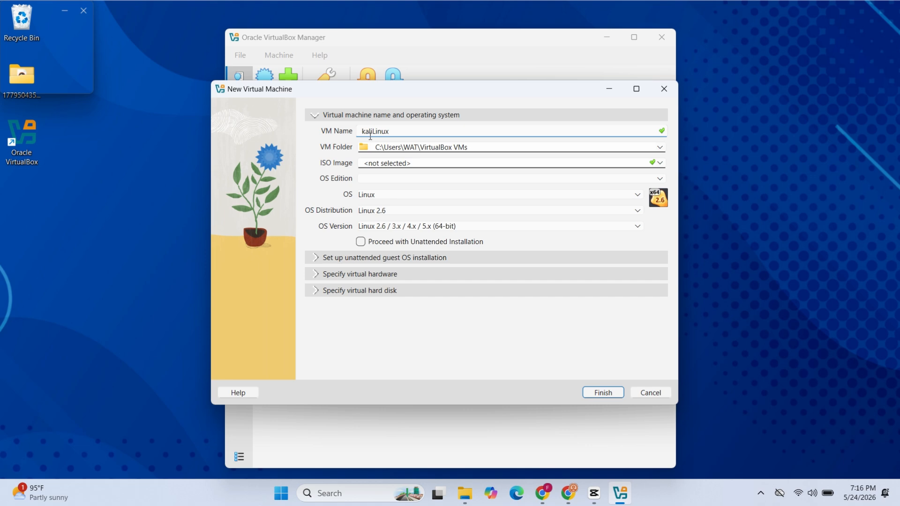
double_click(388, 196)
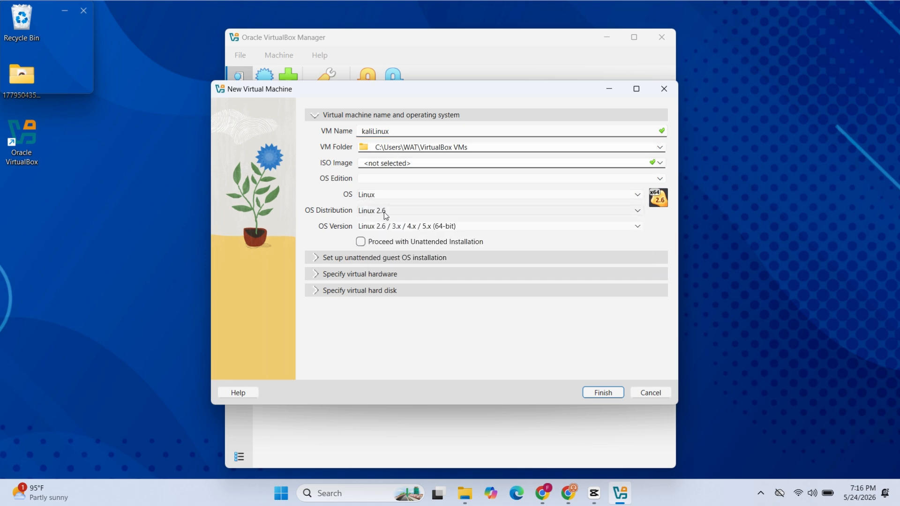
Skip the unattended installation options and set the virtual hardware to 4096 MB base memory and 4 CPUs
left_click(380, 258)
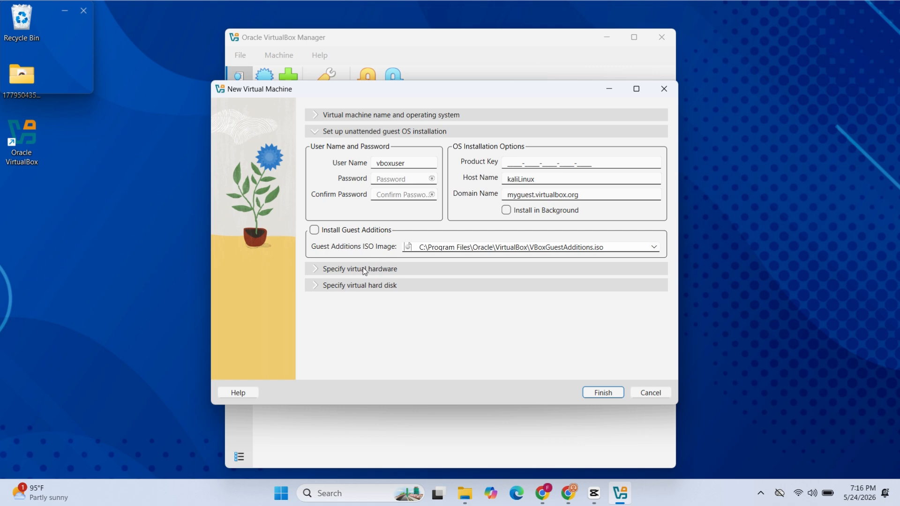
left_click(367, 265)
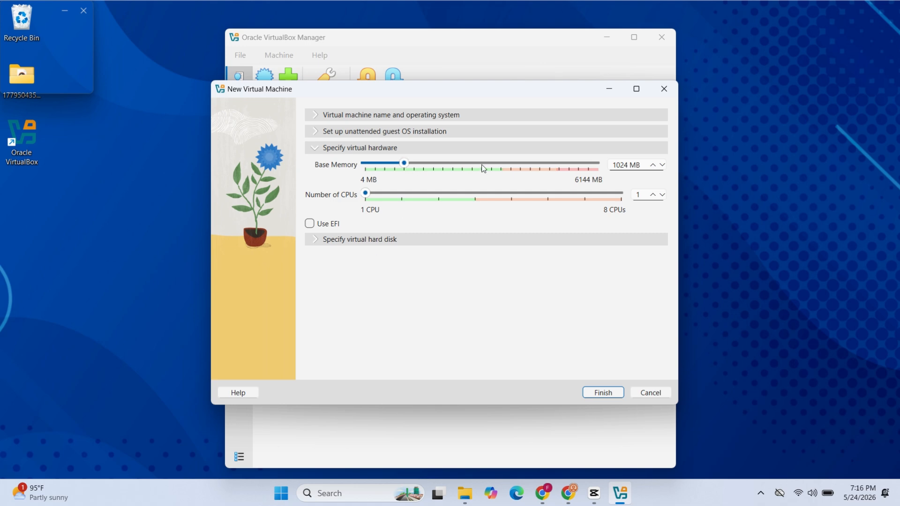
left_click_drag(401, 169, 517, 168)
left_click(484, 194)
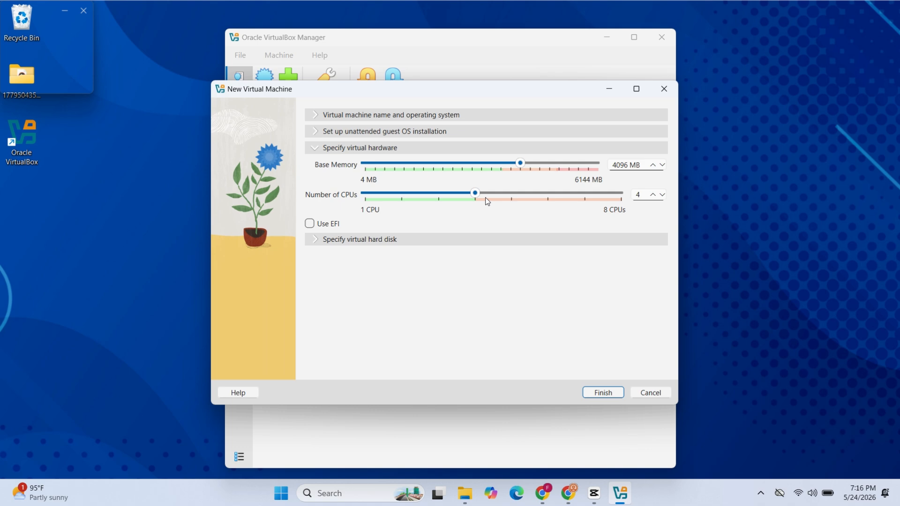
Set the new VDI virtual hard disk's size to 80.00 GB and finish creating the virtual machine
left_click(412, 238)
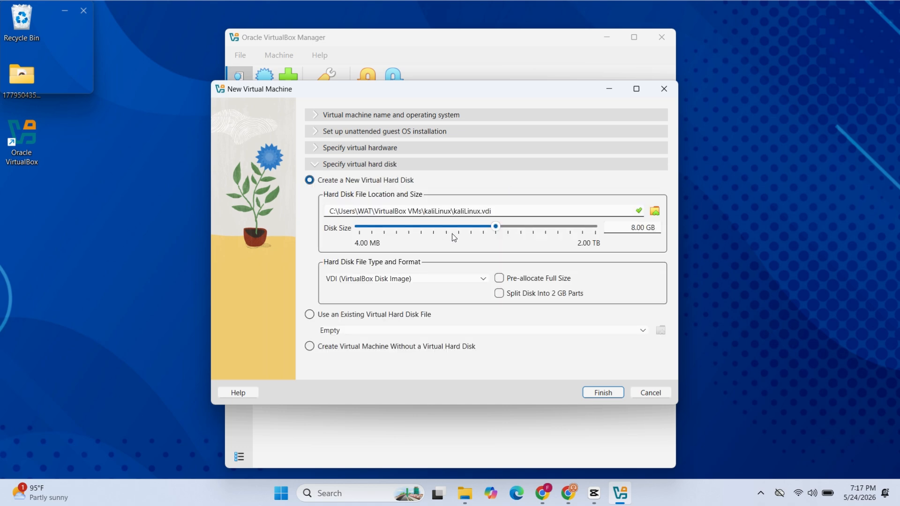
left_click(635, 227)
type("0")
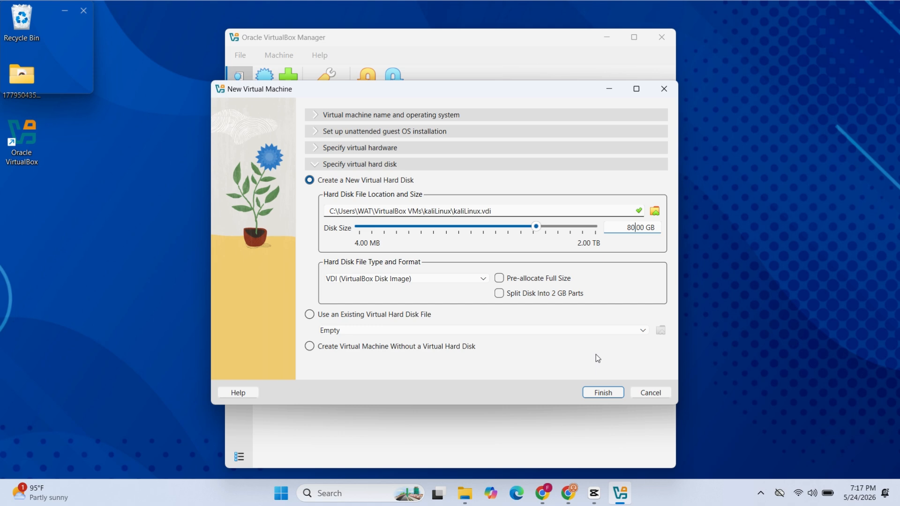
left_click(602, 390)
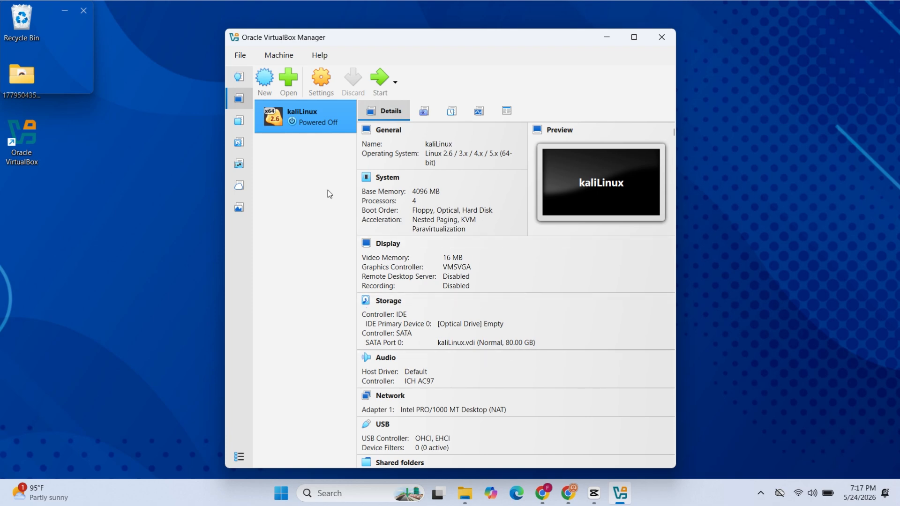
In the kaliLinux VM's settings, set Shared Clipboard and Drag-and-Drop to Bidirectional and raise the video memory to 128 MB
left_click(321, 89)
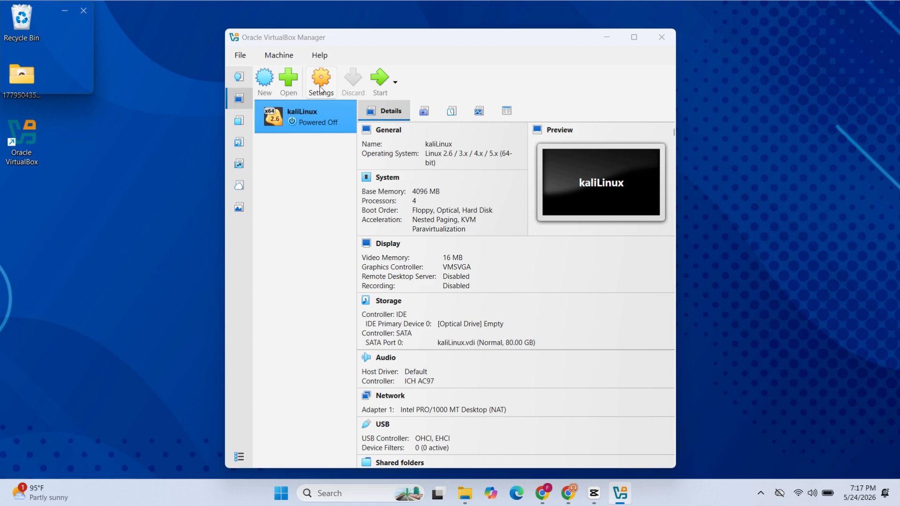
left_click(407, 169)
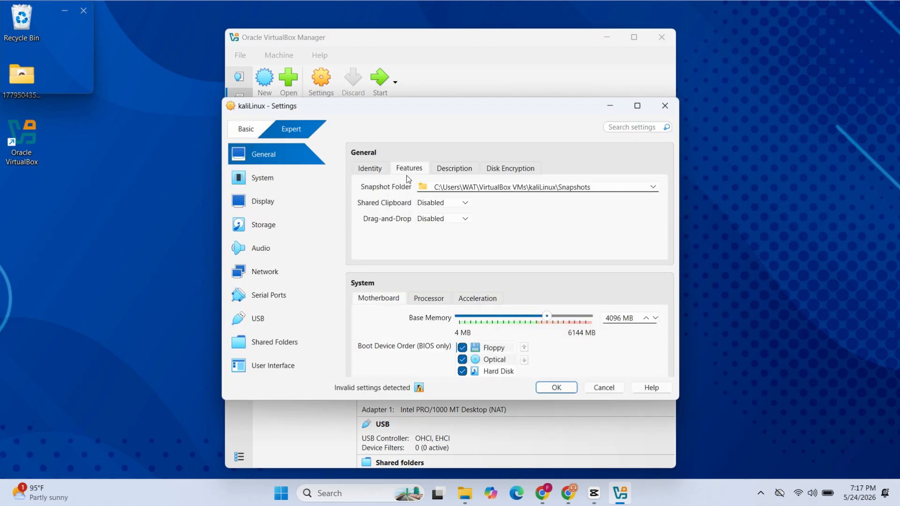
left_click(438, 209)
left_click(454, 246)
left_click(450, 219)
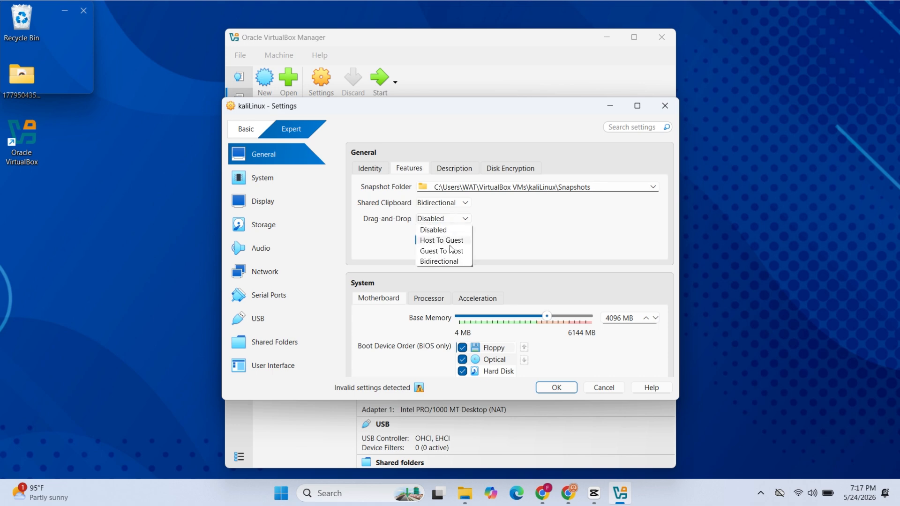
left_click(454, 265)
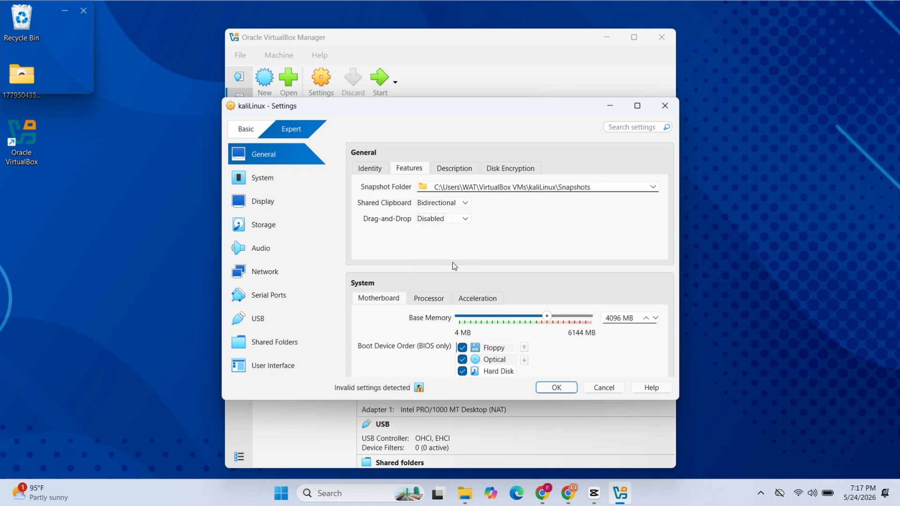
left_click(293, 202)
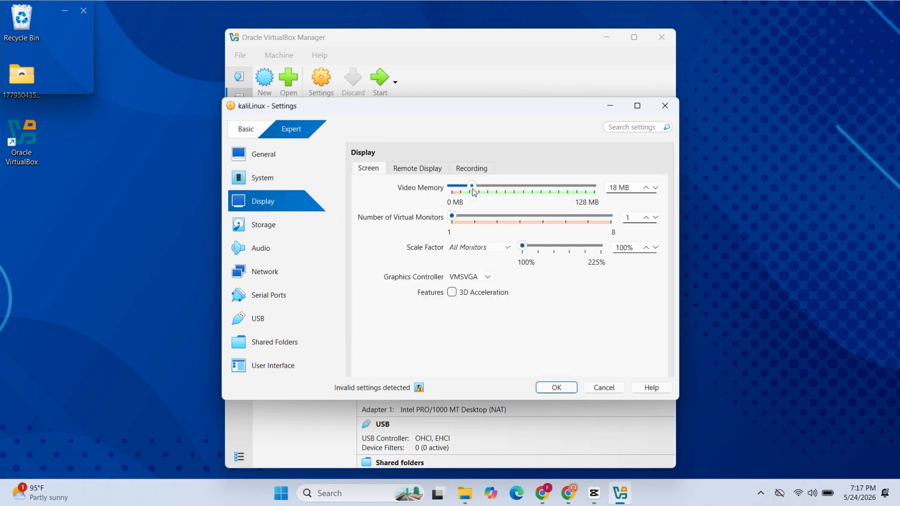
left_click_drag(471, 196, 596, 194)
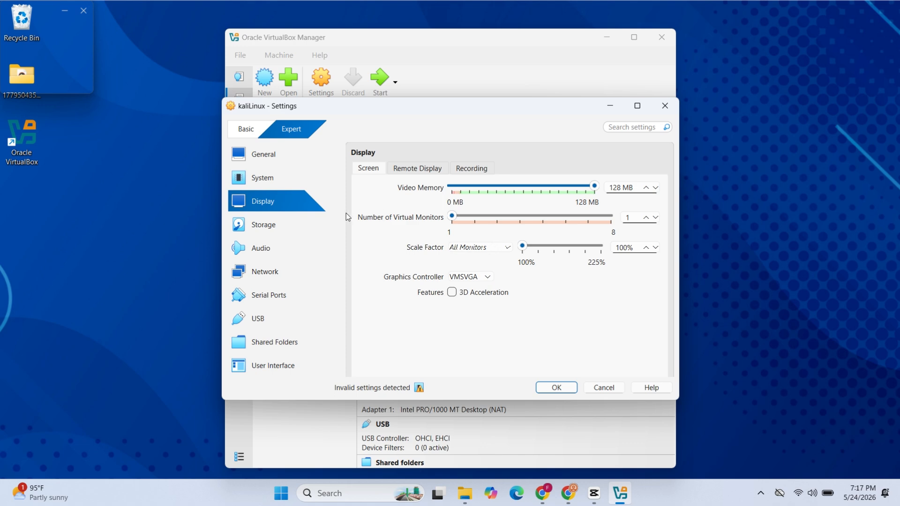
Attach the kali-linux-2026.1-installer-amd64 disc image to the empty optical drive on the VM's IDE controller
left_click(302, 240)
left_click(388, 195)
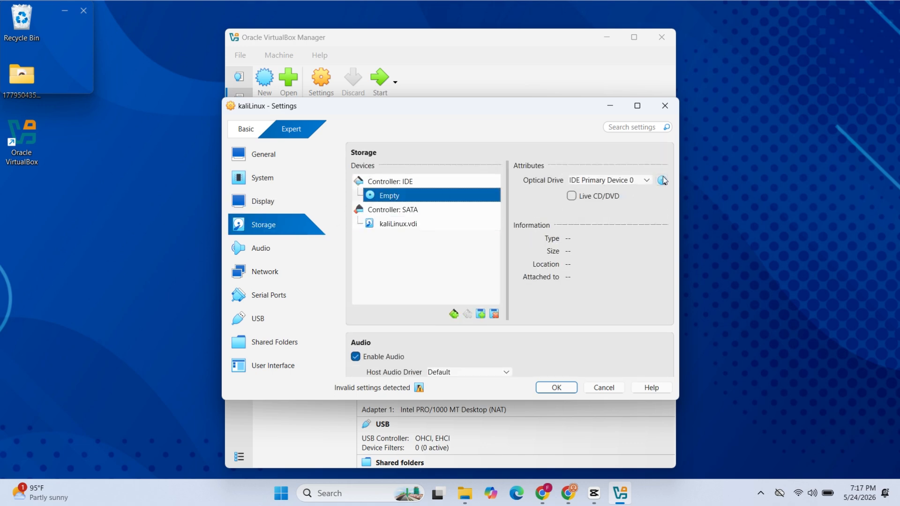
left_click(660, 181)
left_click(695, 210)
left_click(586, 221)
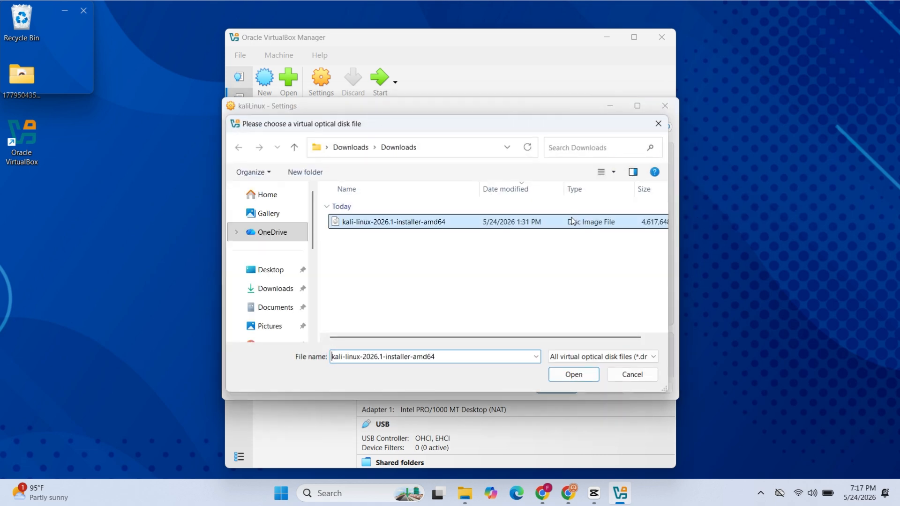
left_click(558, 376)
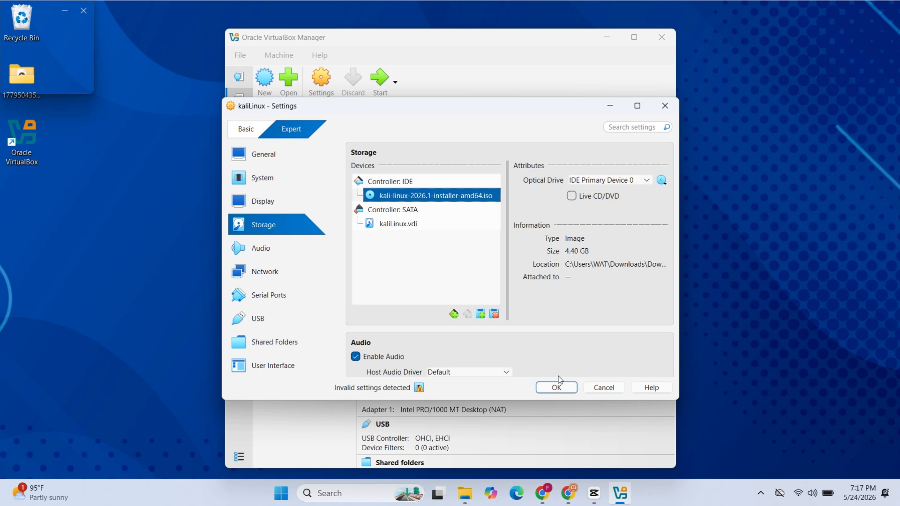
Attach network Adapter 1 to Bridged Adapter and save the VM settings
left_click(278, 278)
left_click(457, 204)
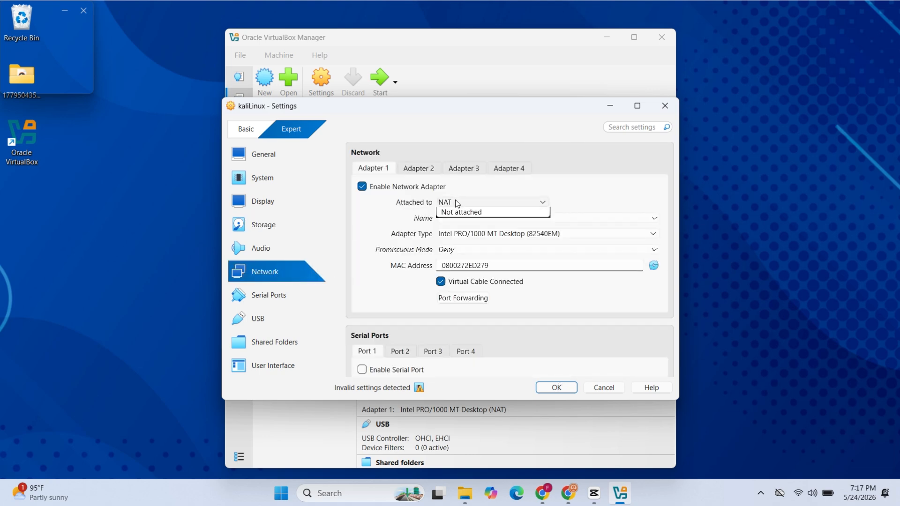
left_click(466, 223)
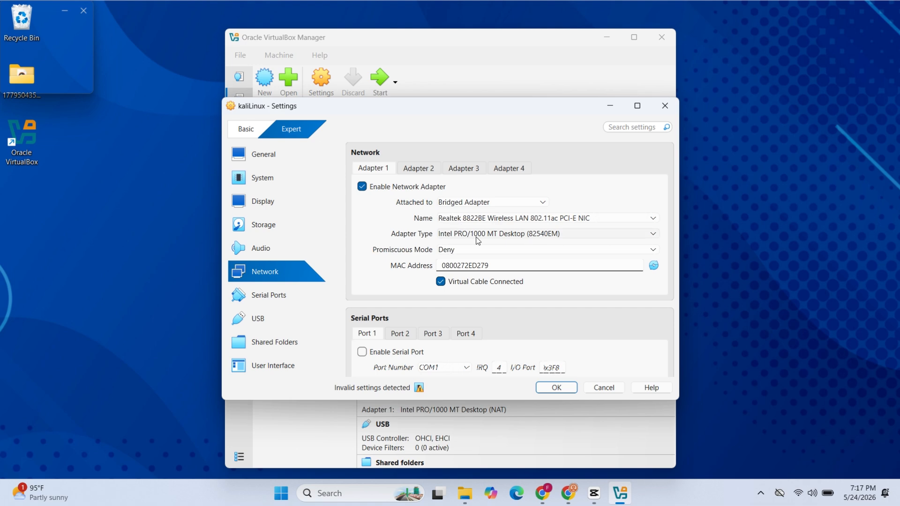
left_click(556, 388)
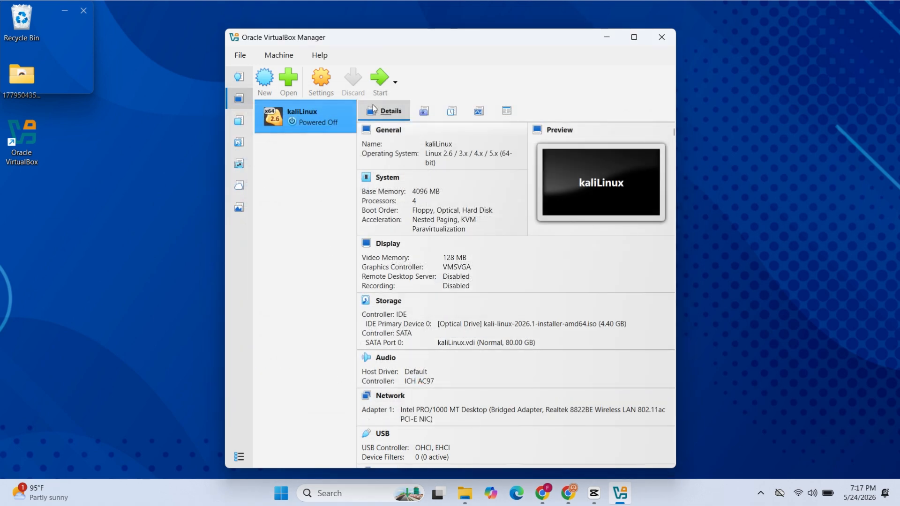
Start the kaliLinux virtual machine, minimize the manager window, dismiss the VM's notifications and move its window toward the center of the desktop
left_click(378, 83)
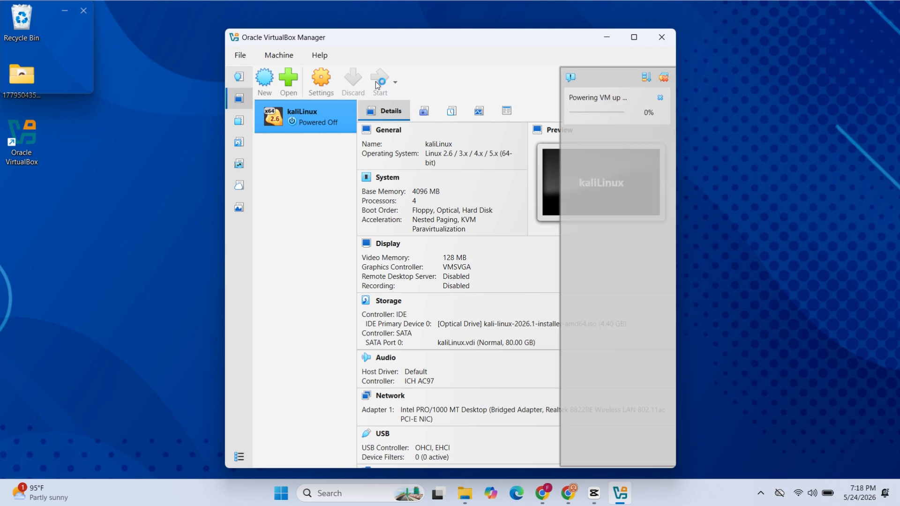
left_click(605, 37)
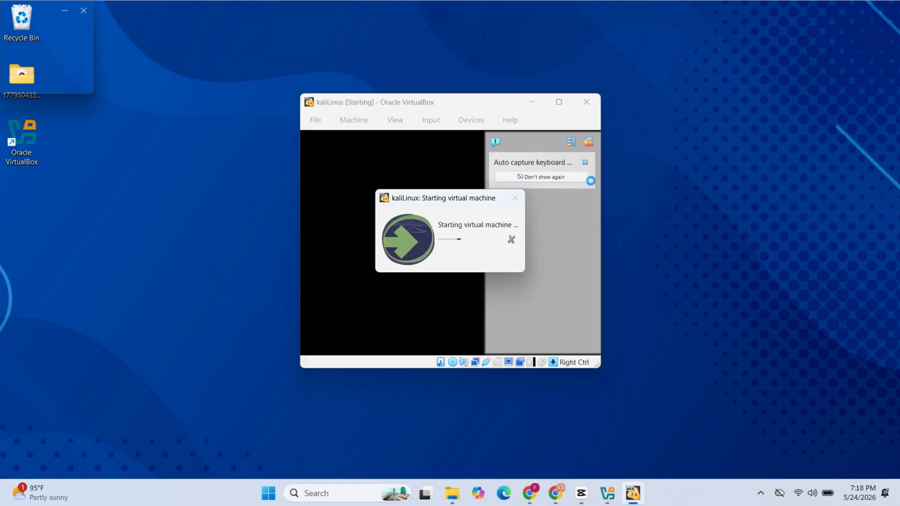
left_click(589, 142)
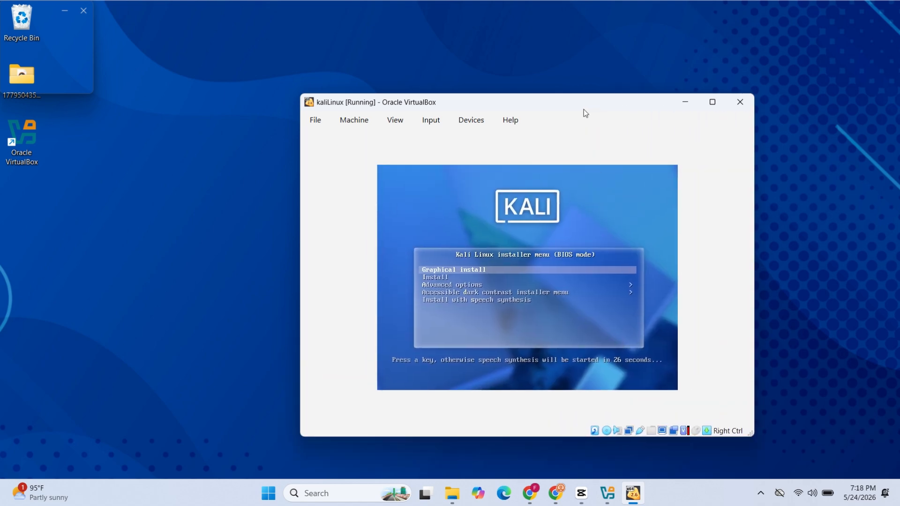
left_click_drag(584, 109, 498, 68)
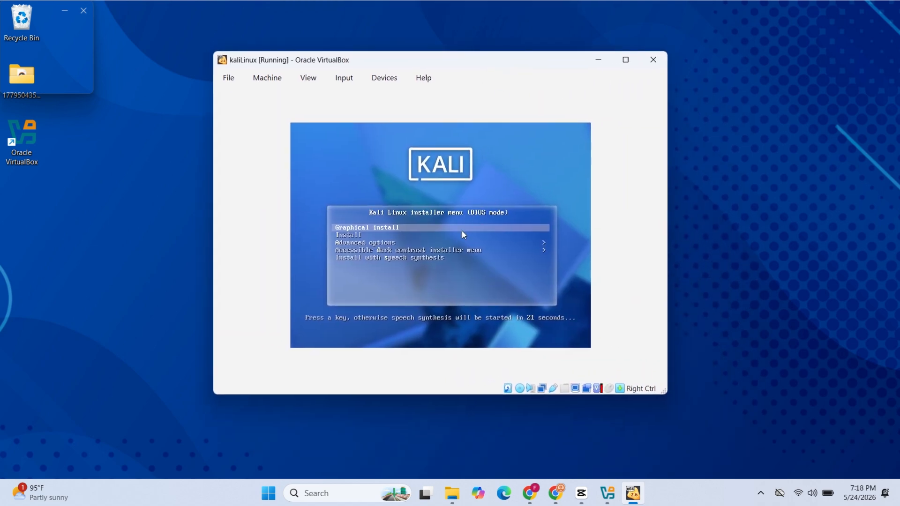
Start the graphical Kali install with English as the language, accepting the default location and keyboard layout
key("Return")
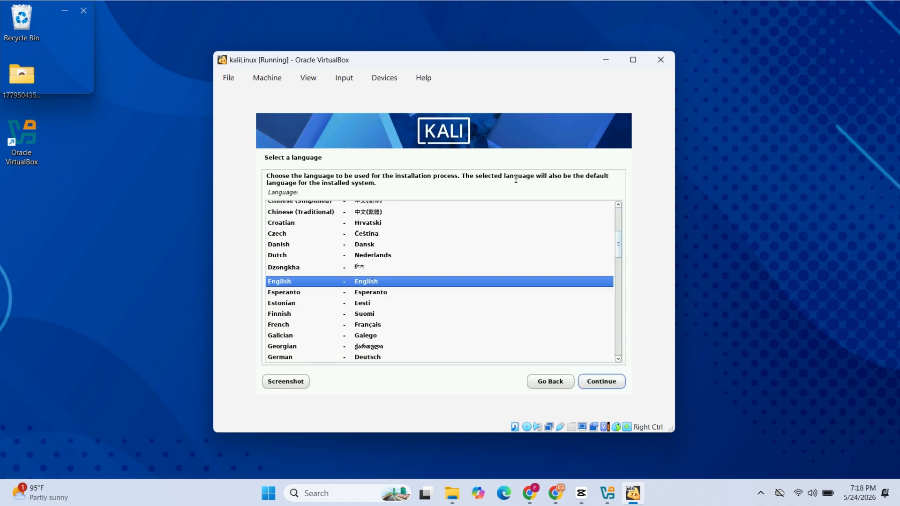
left_click(596, 380)
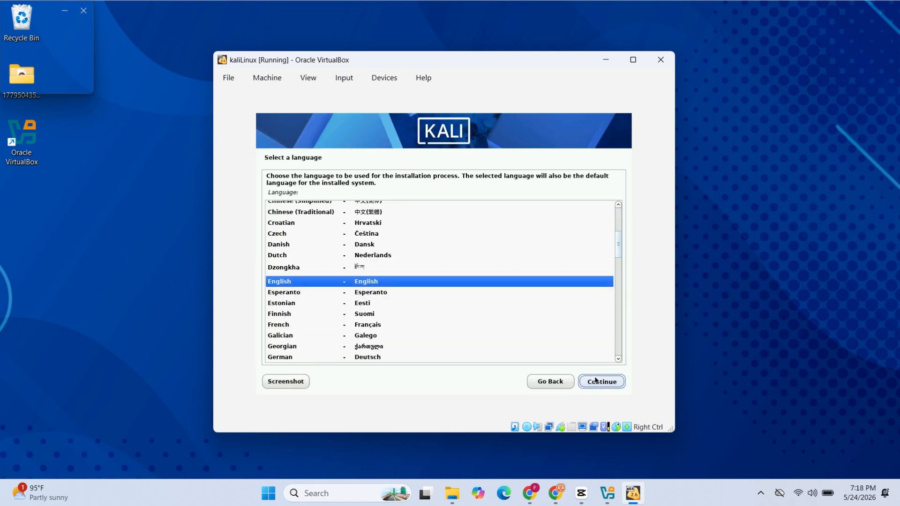
left_click(596, 380)
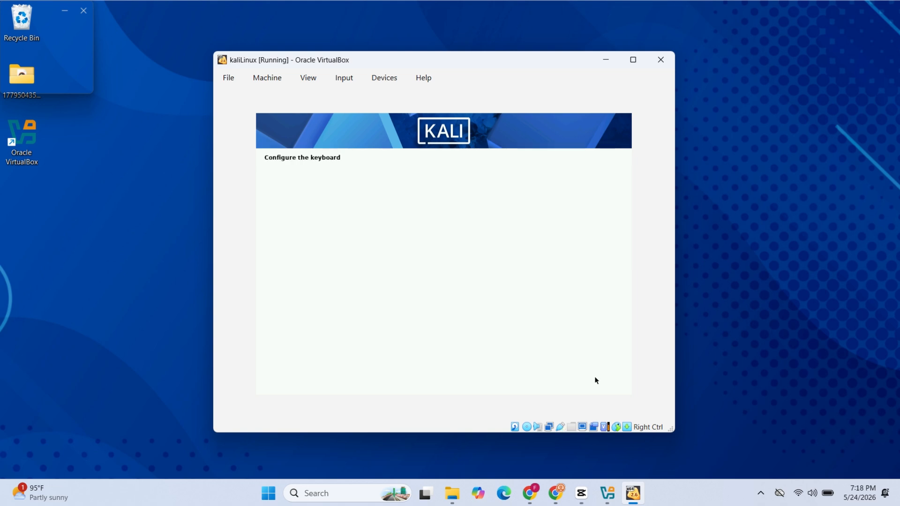
left_click(596, 380)
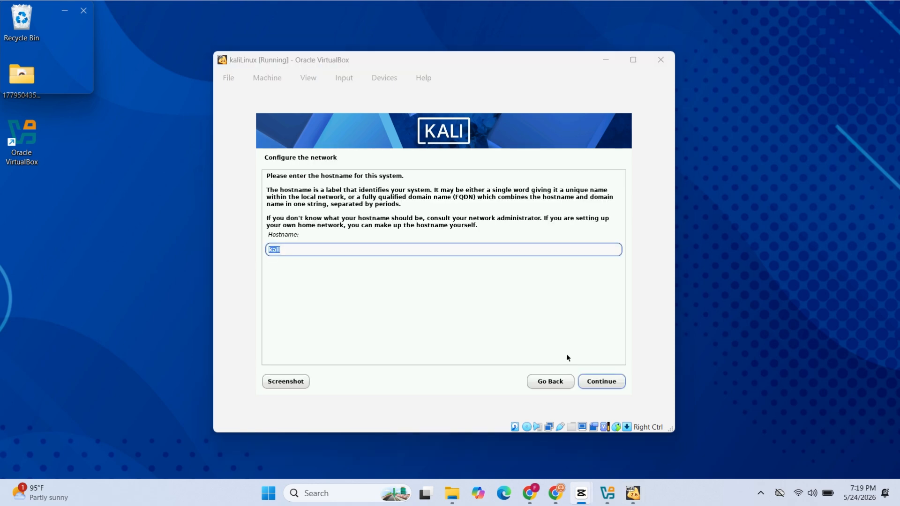
Keep kali as the system's hostname and leave the domain name blank
left_click(388, 249)
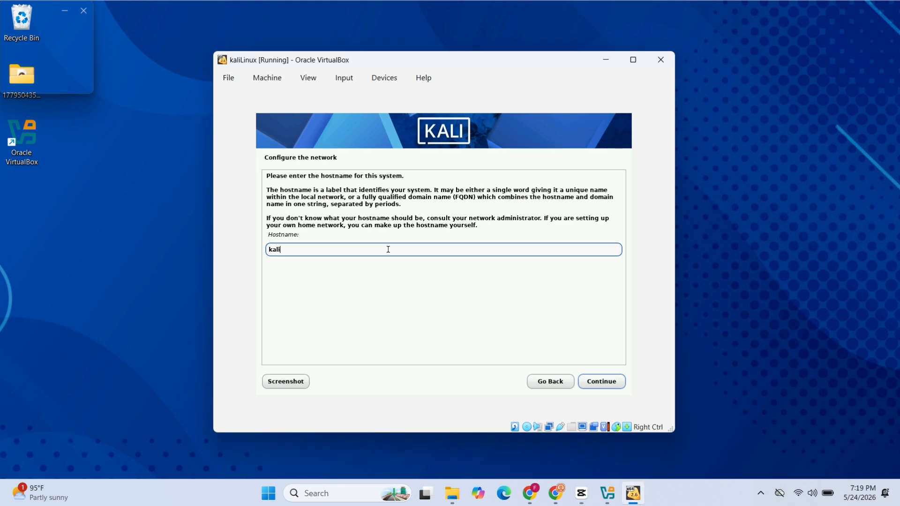
left_click(600, 386)
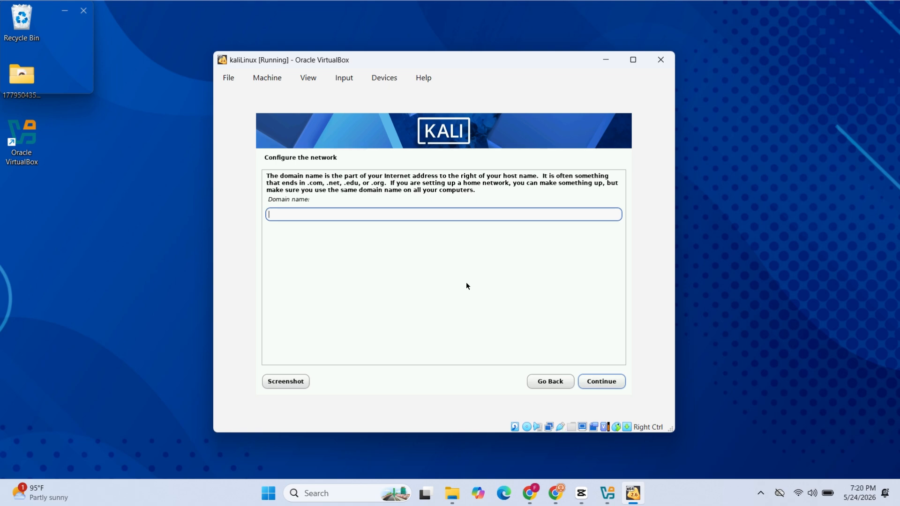
left_click(592, 385)
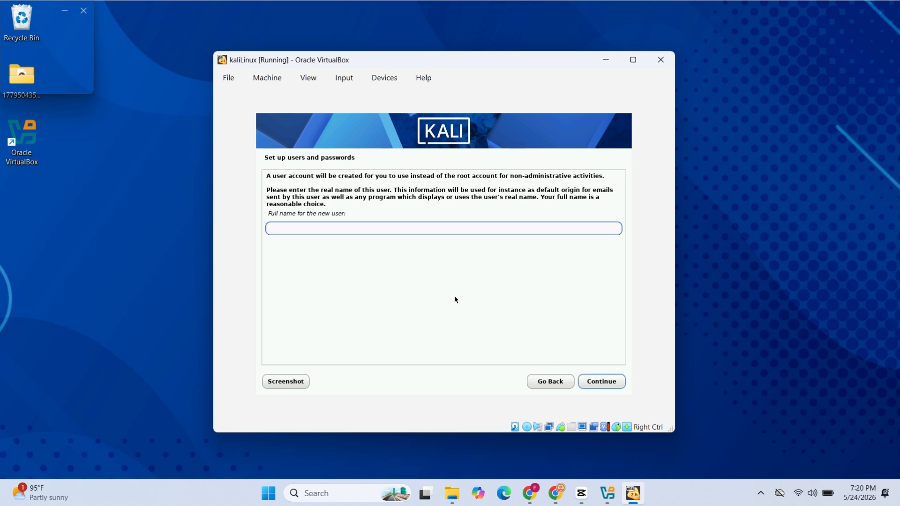
Set the new user's full name to kali linux and accept kali as the account username
type("kali linux")
left_click(598, 382)
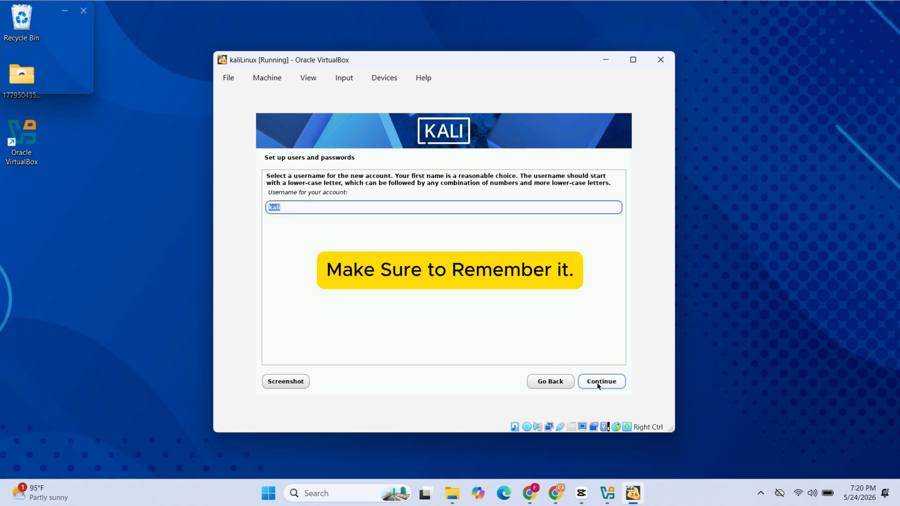
left_click(597, 382)
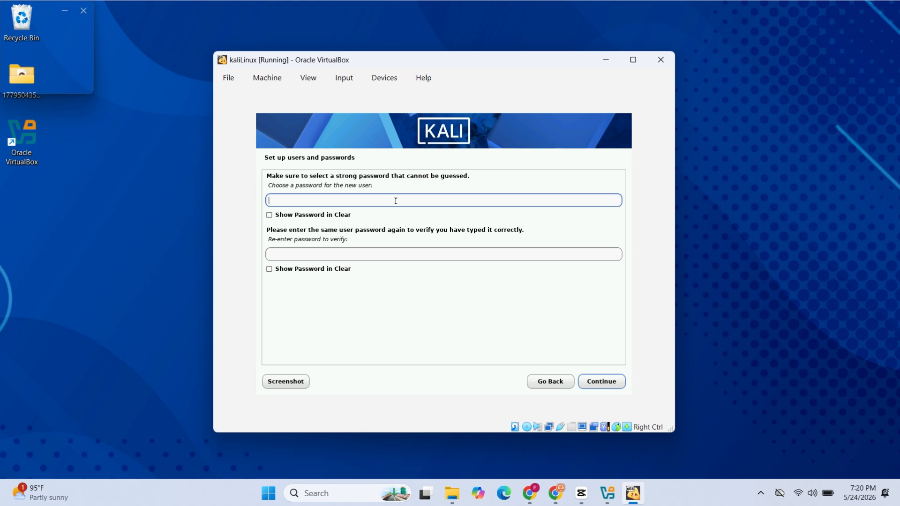
Enter and re-enter the new user's account password, and accept Eastern as the time zone
type("kali")
type("●●")
left_click(363, 252)
type("●●●●●●")
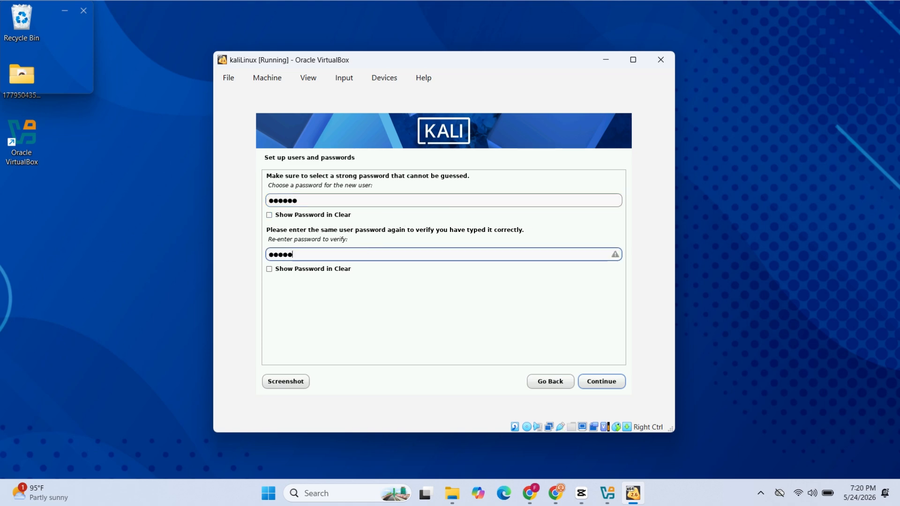
left_click(593, 385)
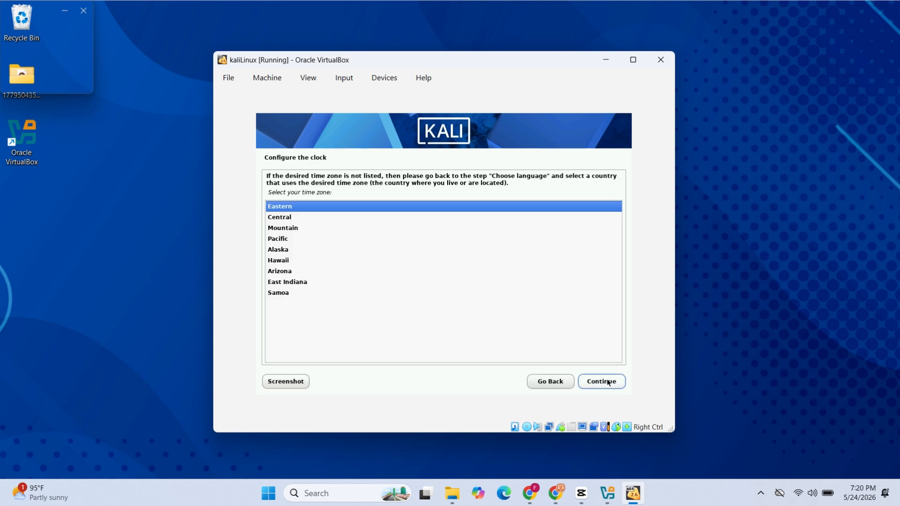
left_click(606, 387)
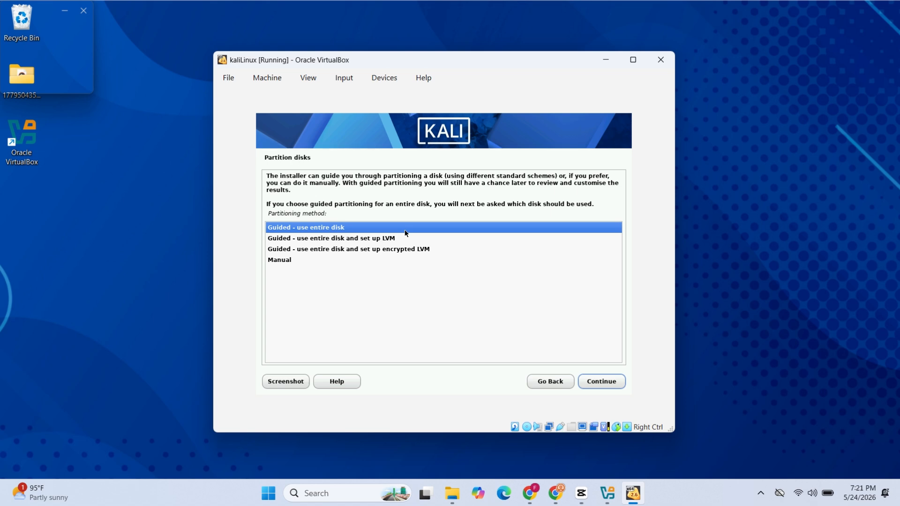
Partition the entire sda virtual disk with the guided method, all files in one partition, and write the changes to disk
left_click(599, 387)
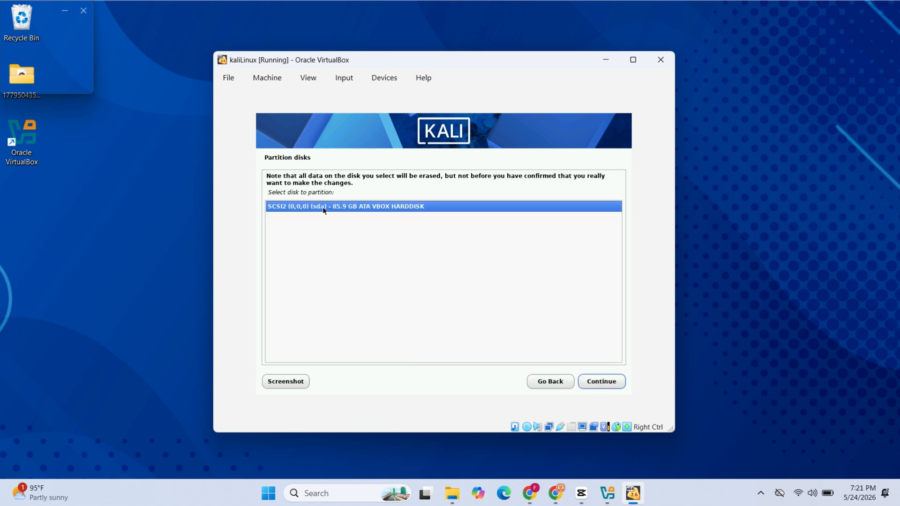
left_click(591, 384)
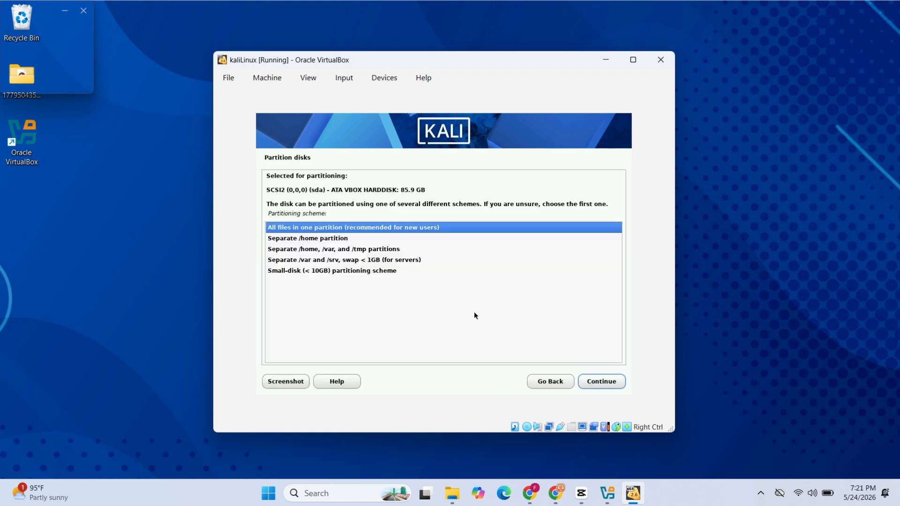
left_click(588, 383)
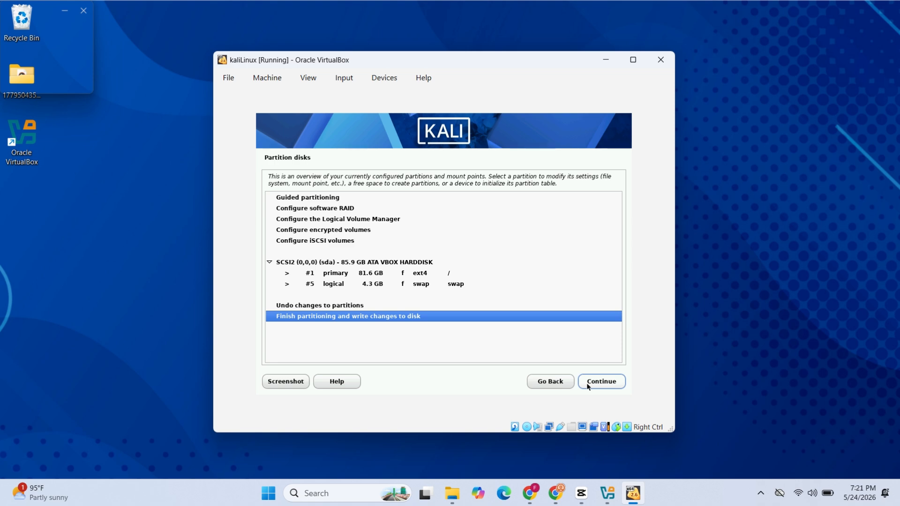
left_click(588, 383)
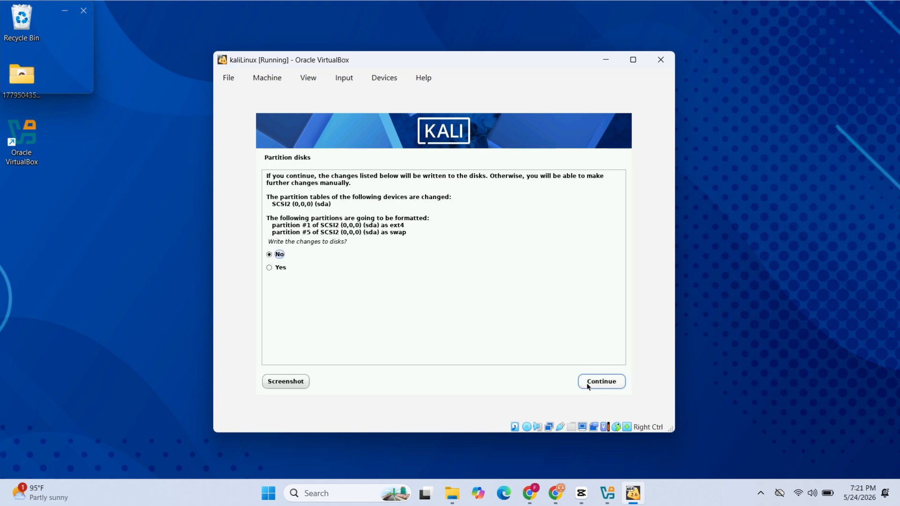
left_click(280, 267)
left_click(581, 383)
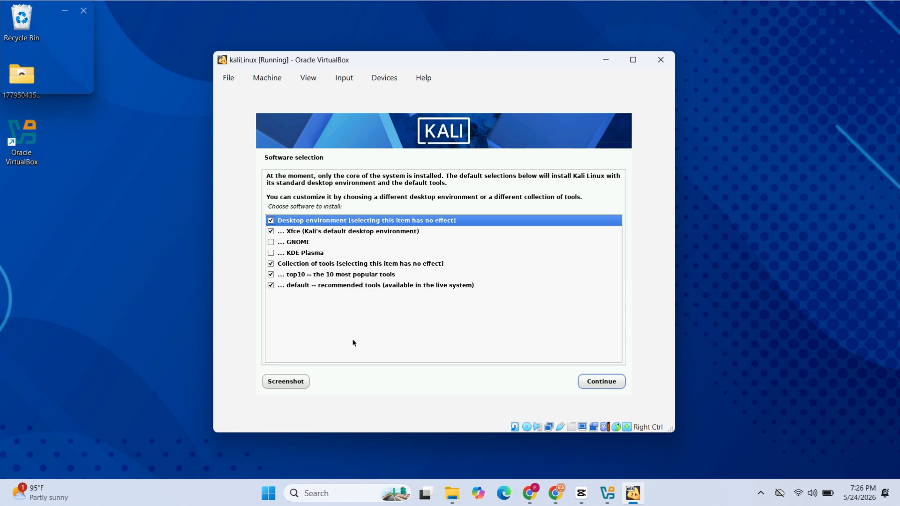
Install the default software selection with the Xfce desktop, and install the GRUB boot loader on /dev/sda
left_click(315, 233)
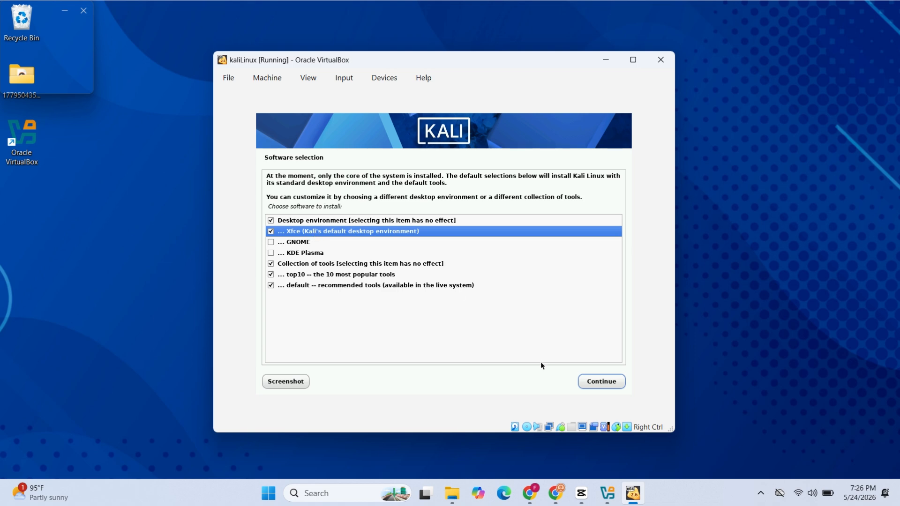
left_click(585, 382)
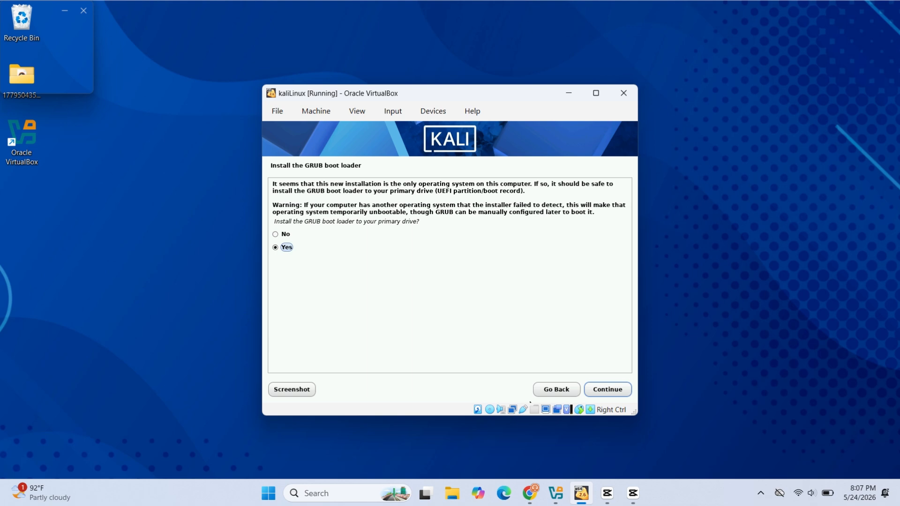
key("Return")
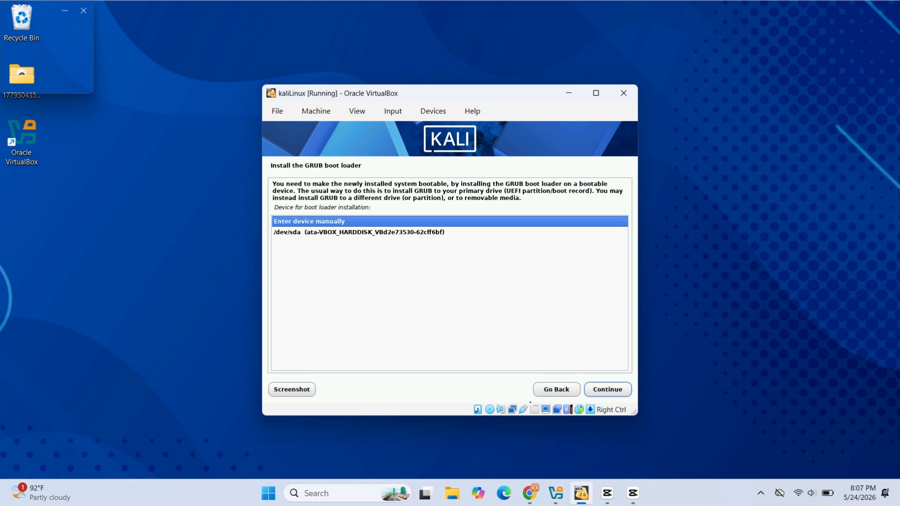
key("Down")
key("Return")
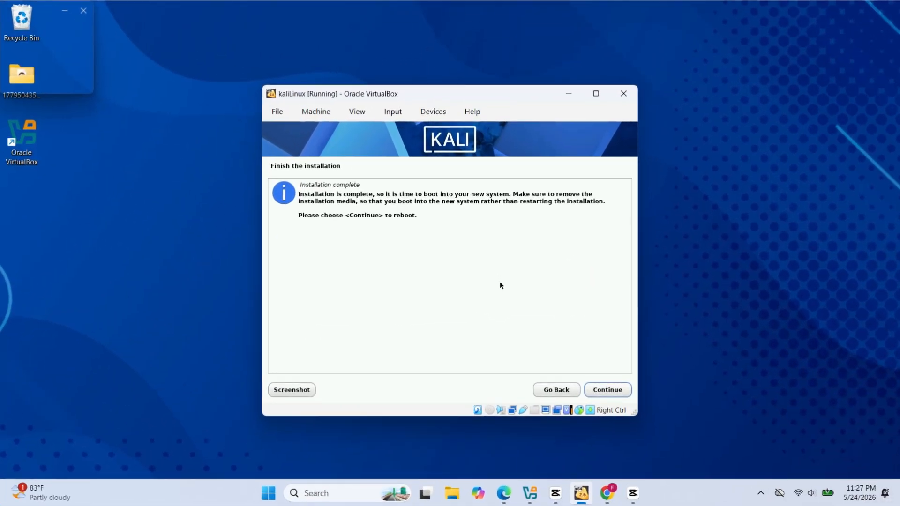
Finish the installation by rebooting into the new system, and log in as kali with the account password
left_click(605, 390)
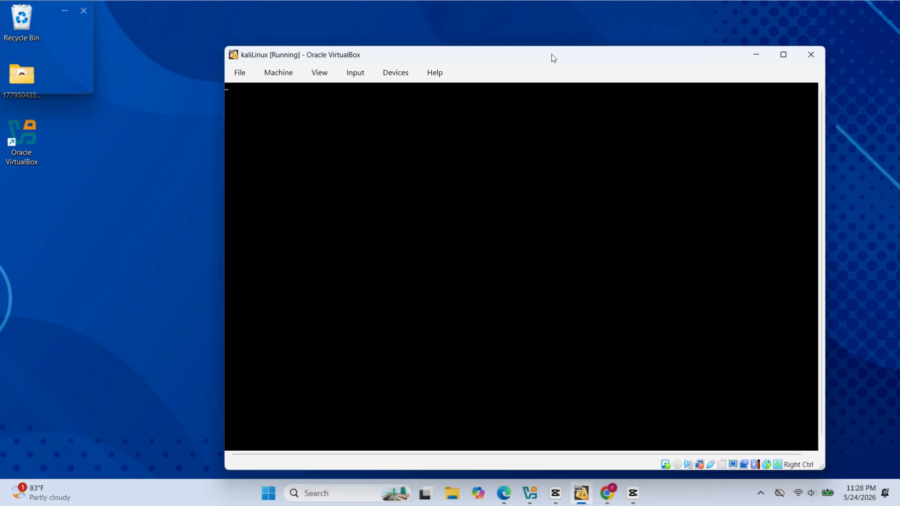
left_click_drag(553, 58, 492, 38)
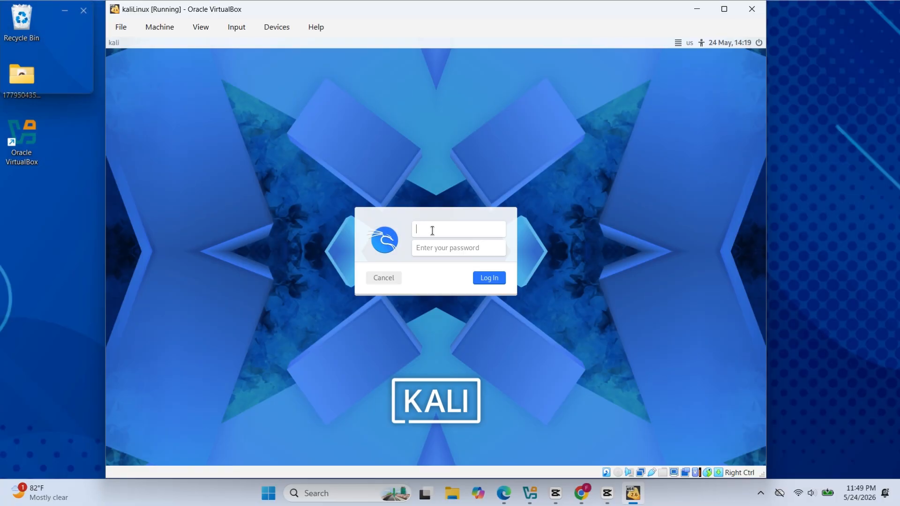
type("kali")
left_click(429, 246)
type("kali")
key("Return")
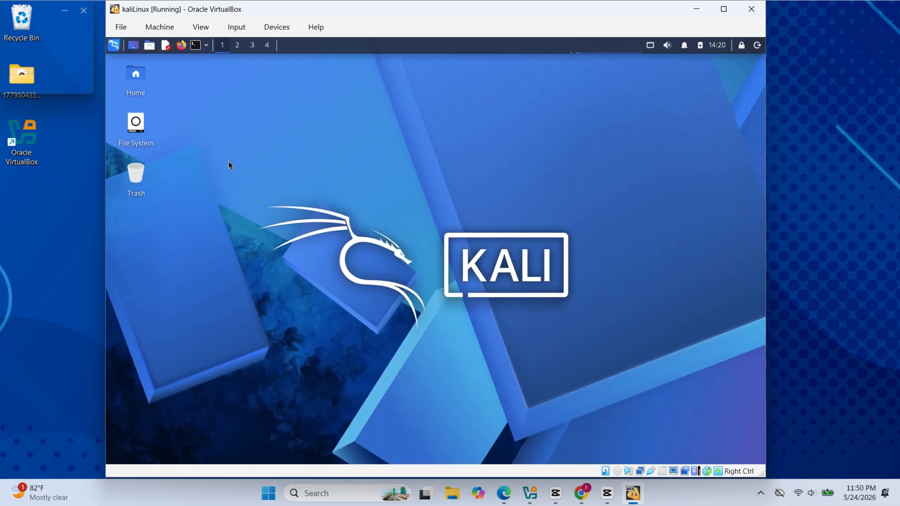
Browse the Kali applications menu, including the 09 - Discovery category, and close it
left_click(116, 46)
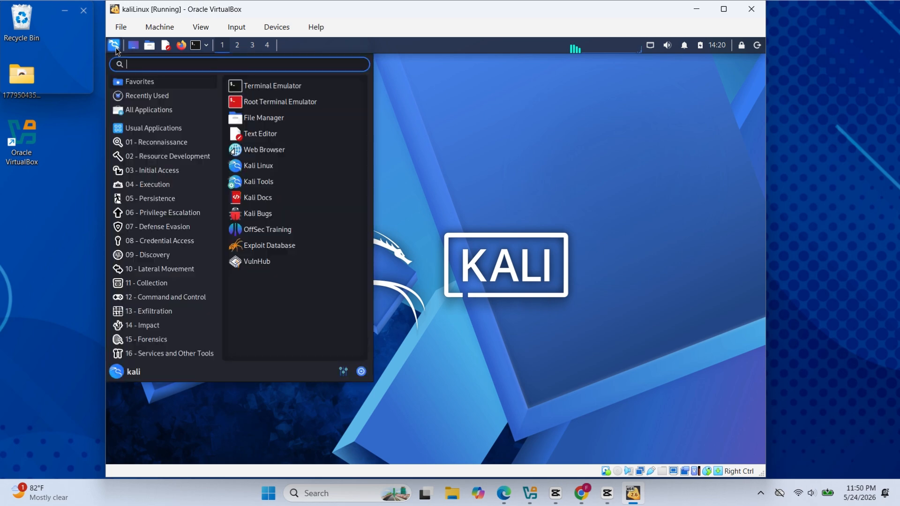
left_click(188, 255)
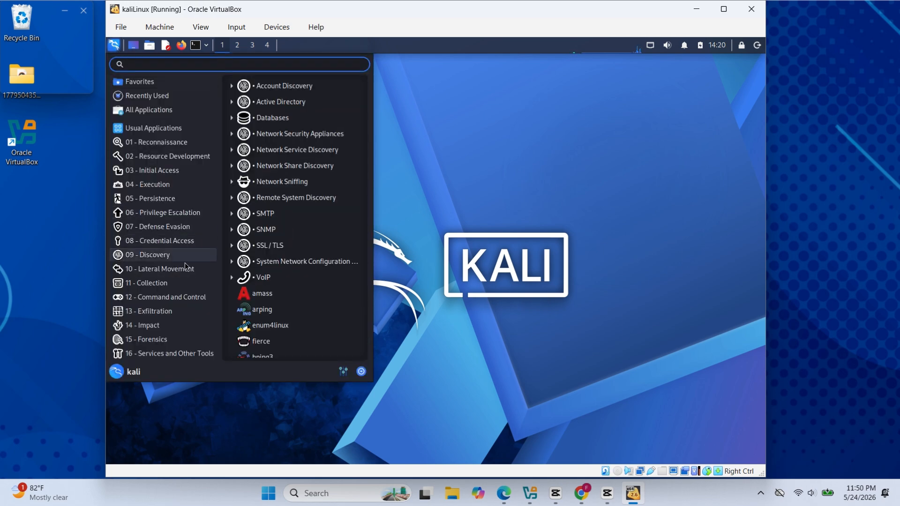
left_click(432, 237)
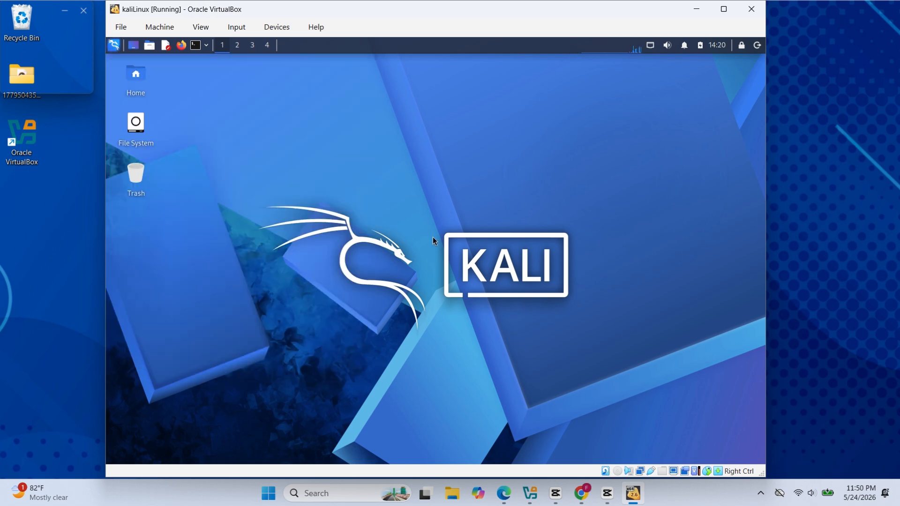
Open the Home folder from the desktop, view its contents in the middle of the Kali desktop, and close it
left_click(134, 72)
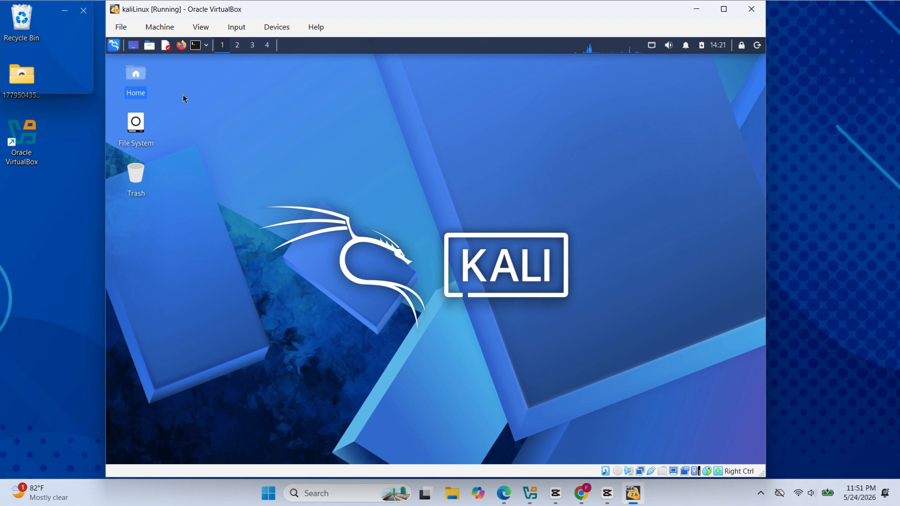
double_click(136, 77)
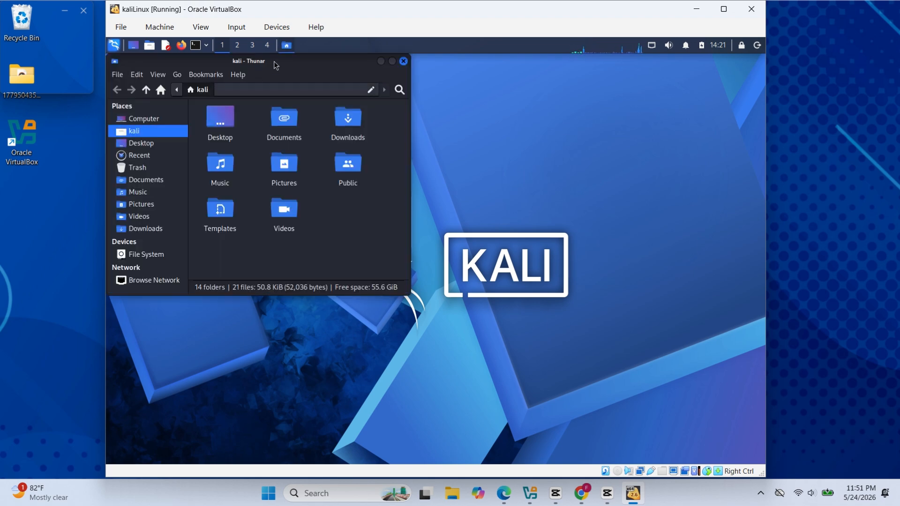
left_click_drag(274, 63, 439, 131)
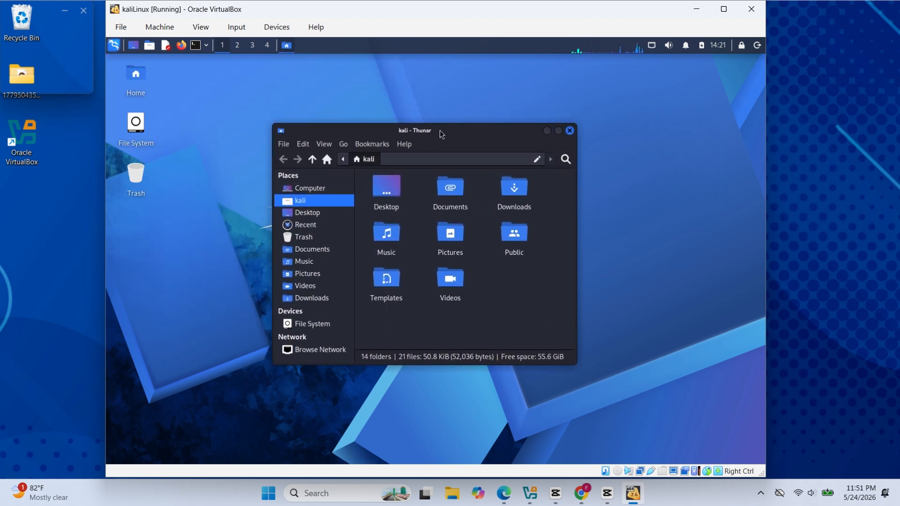
left_click(570, 130)
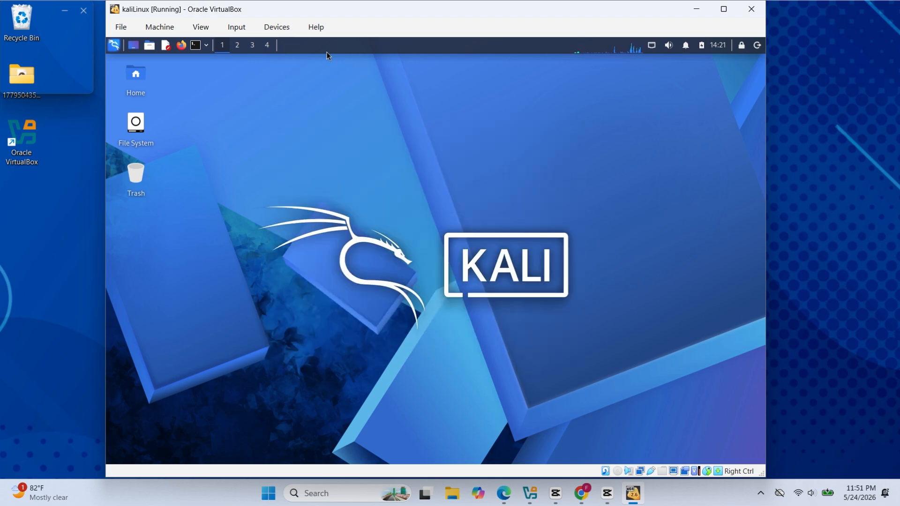
Launch the Firefox web browser in Kali
left_click(181, 45)
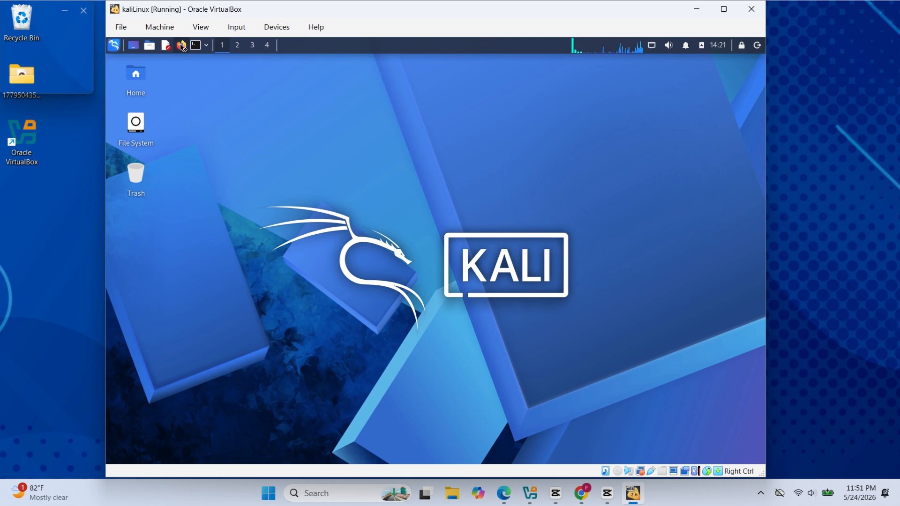